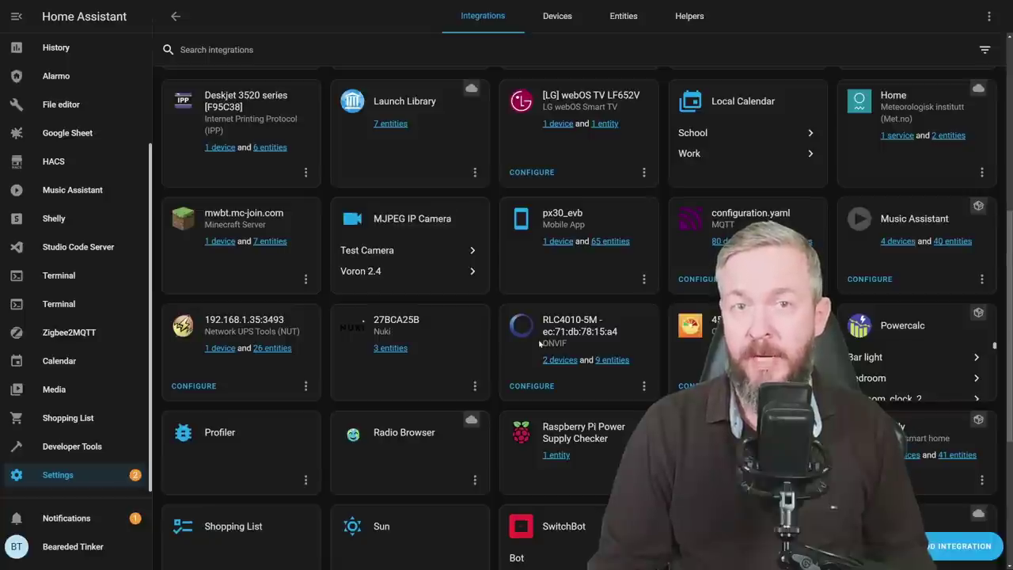
Step: Add a Local Calendar integration named YouTube and open the new calendar's entity
{"action": "left_click", "coordinate": [964, 546]}
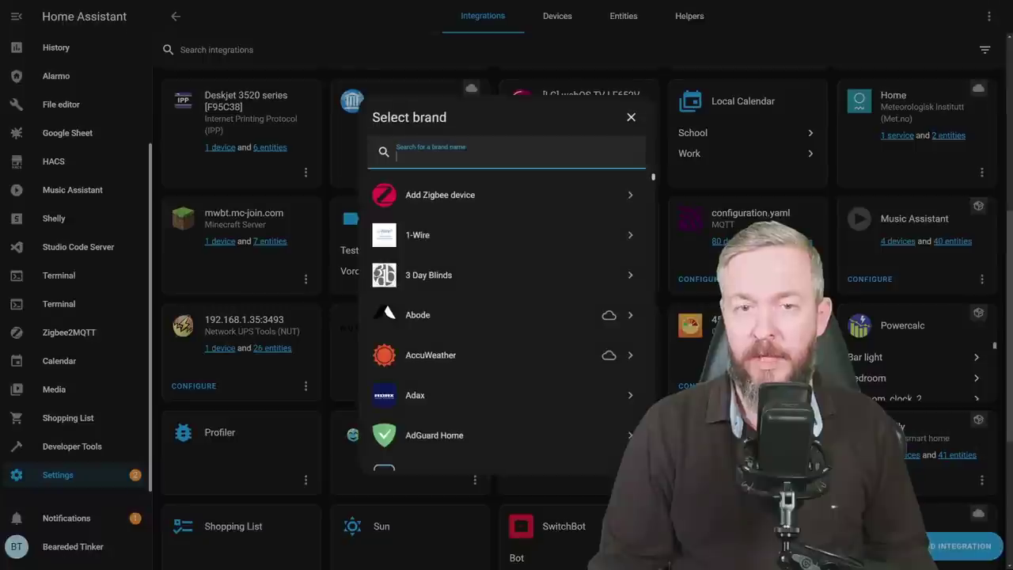
{"action": "type", "text": "local"}
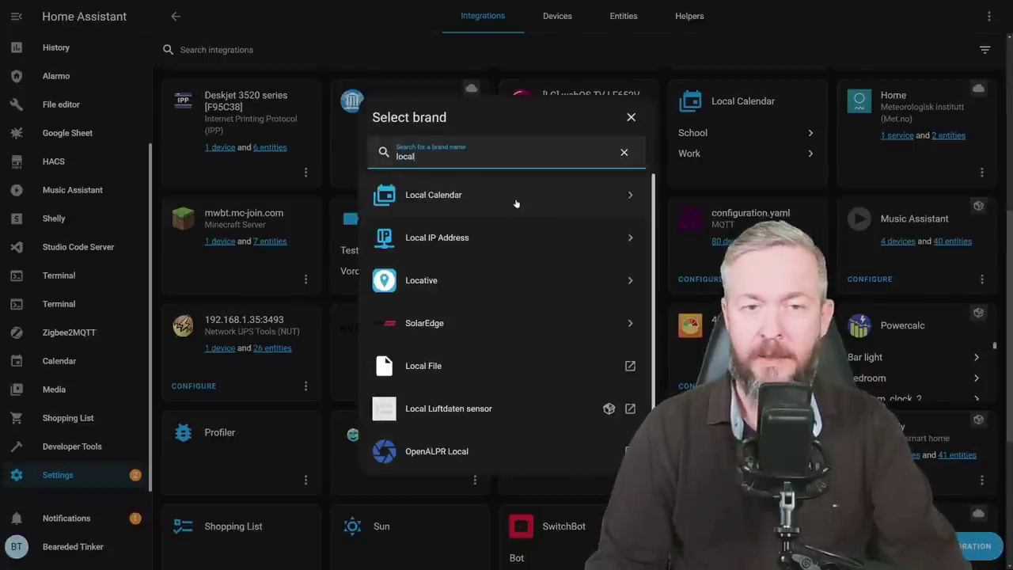
{"action": "left_click", "coordinate": [515, 201]}
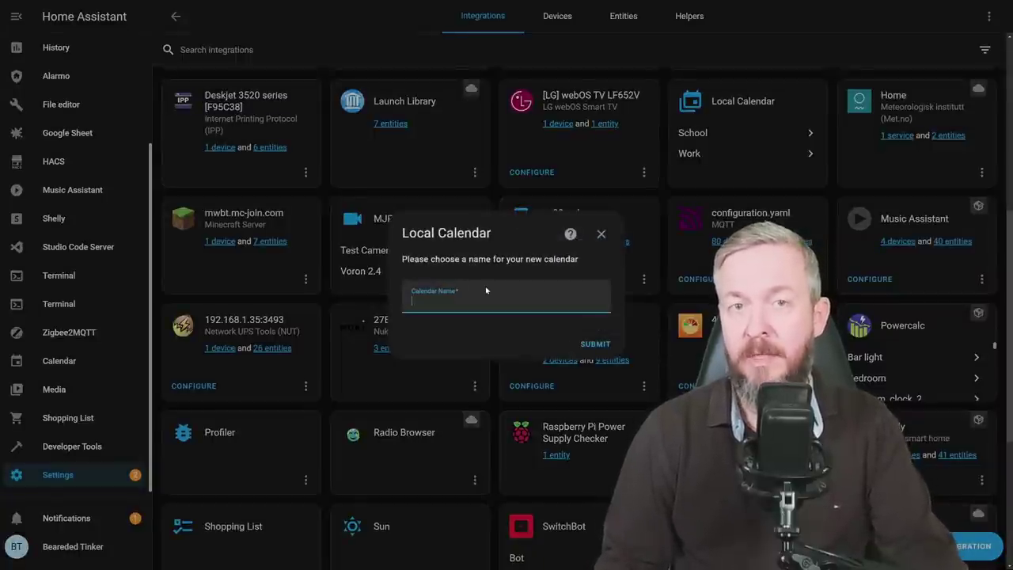
{"action": "type", "text": "YouTube"}
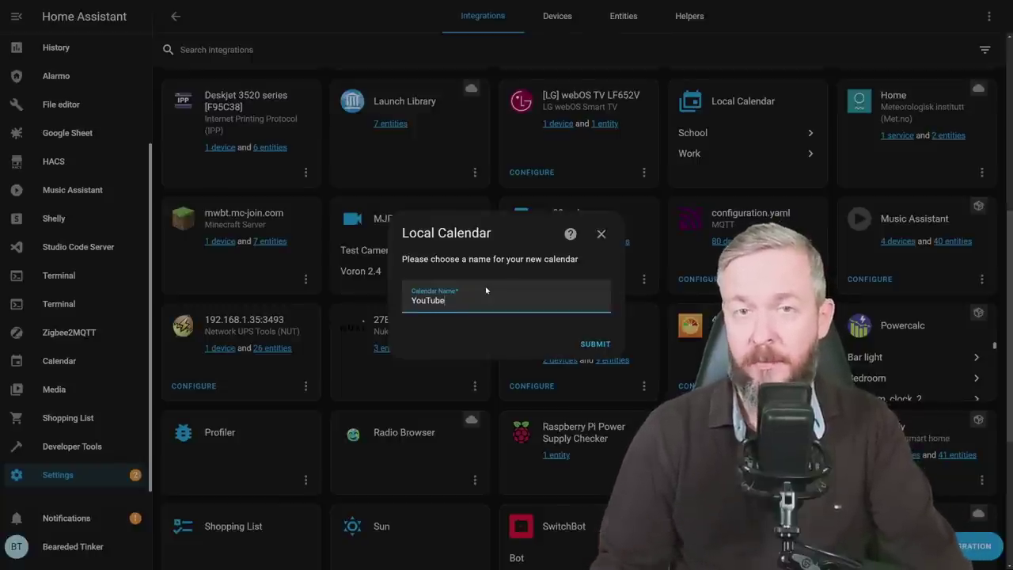
{"action": "left_click", "coordinate": [591, 345]}
{"action": "left_click", "coordinate": [596, 316]}
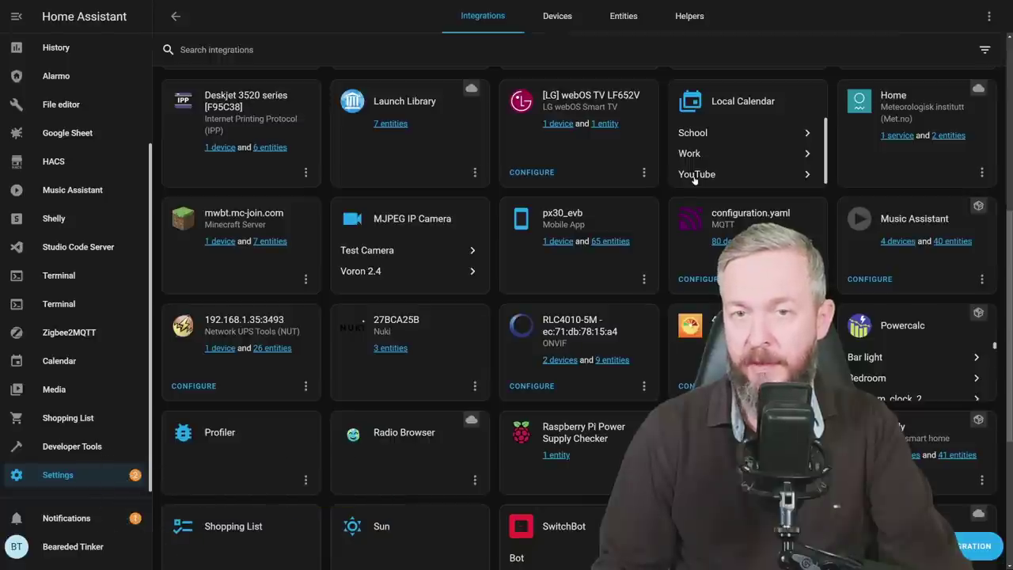
{"action": "left_click", "coordinate": [696, 174]}
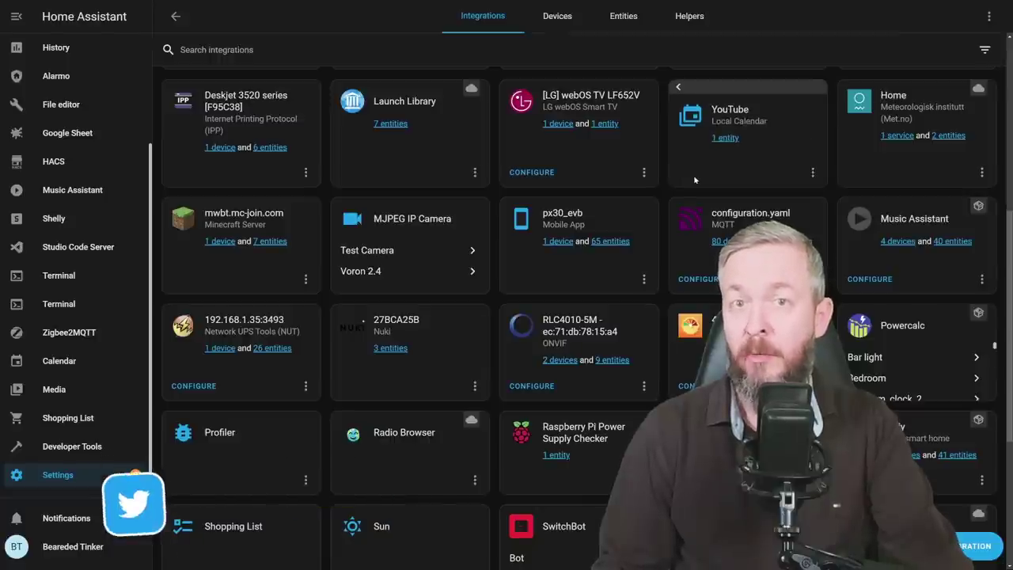
{"action": "left_click", "coordinate": [724, 139]}
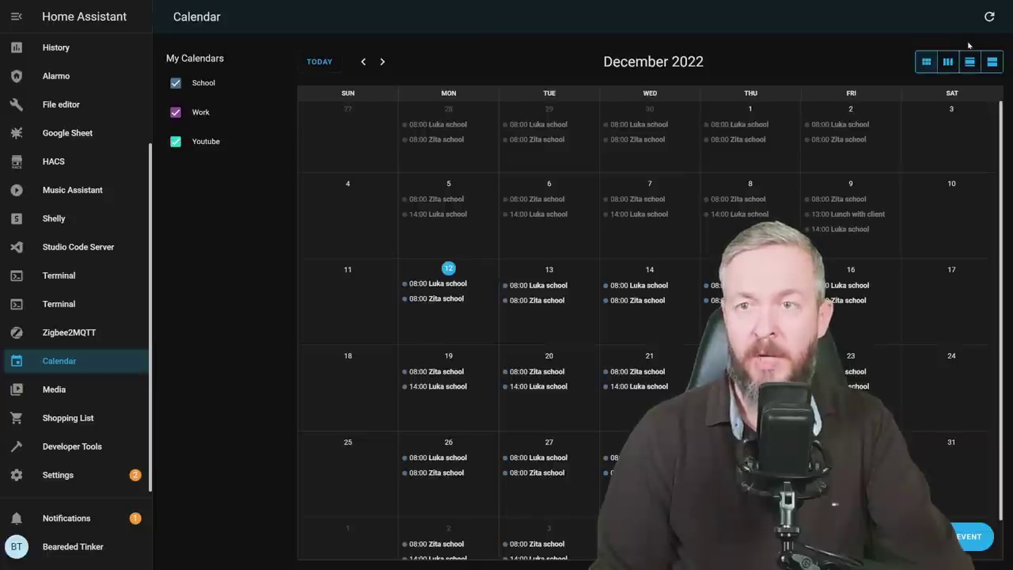
Step: View the calendar in its week, day and list layouts
{"action": "left_click", "coordinate": [950, 62]}
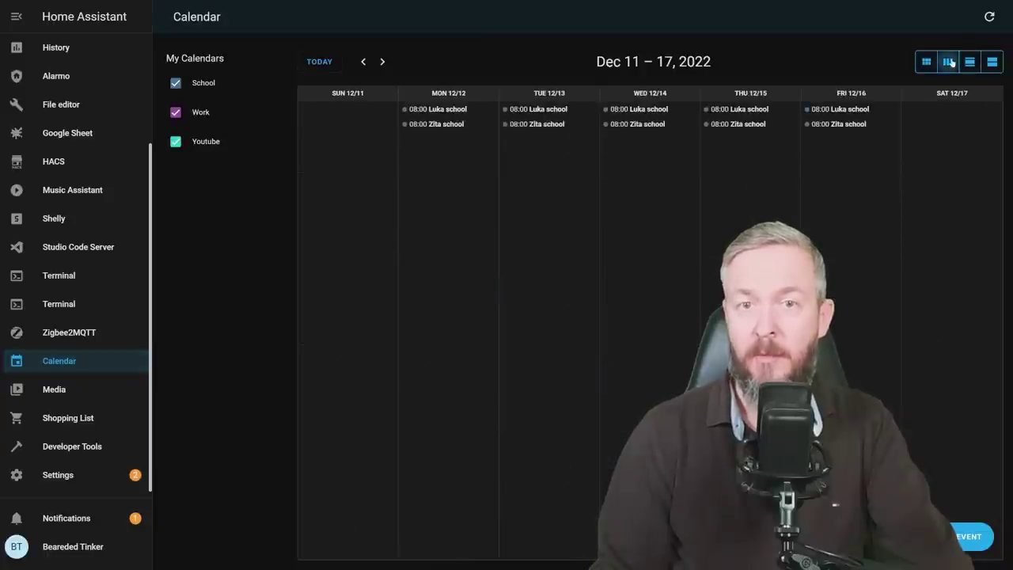
{"action": "left_click", "coordinate": [970, 63]}
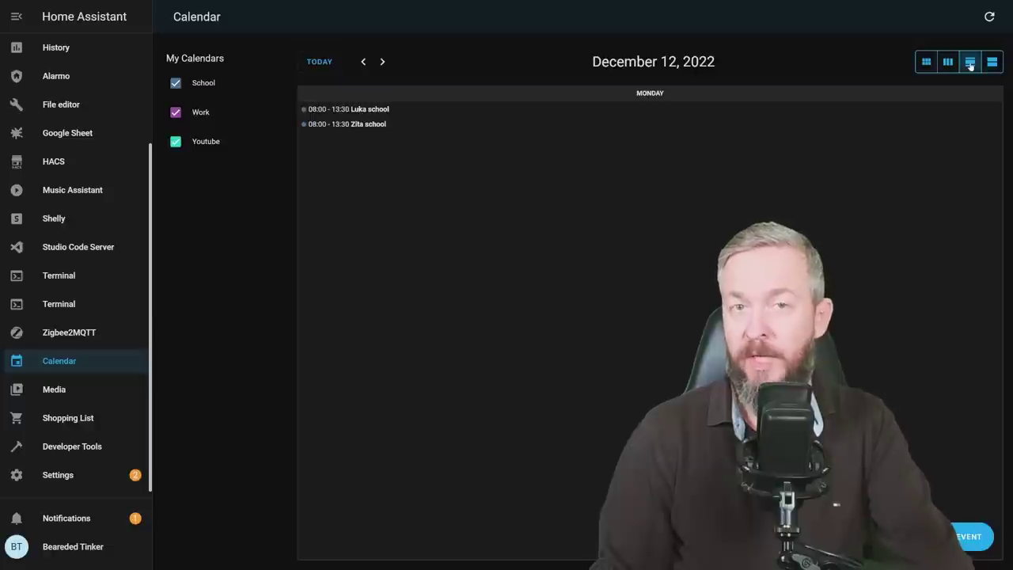
{"action": "left_click", "coordinate": [992, 63]}
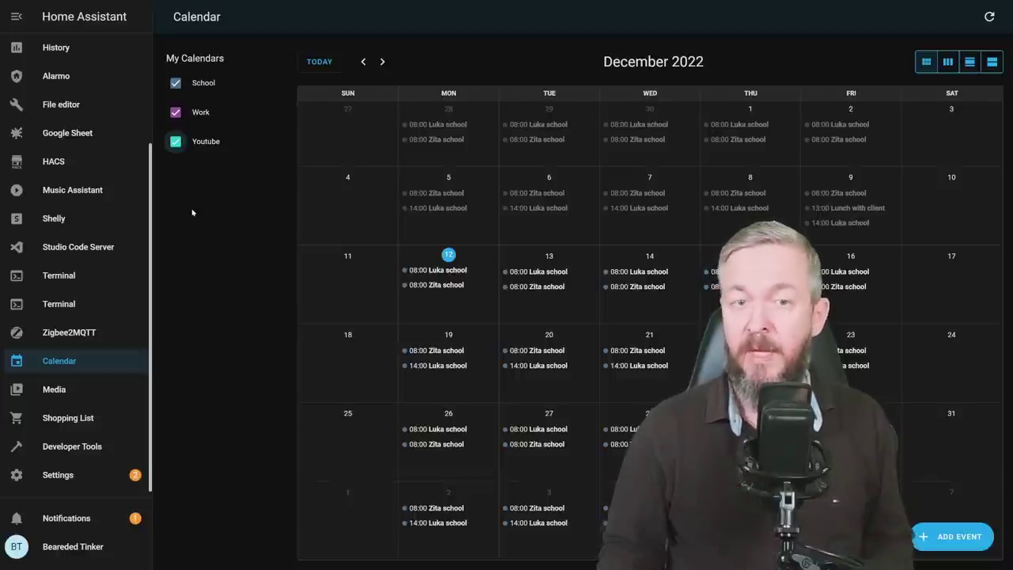
Step: Open the recurring 08:00 school event on December 12 and request its deletion
{"action": "left_click", "coordinate": [454, 271]}
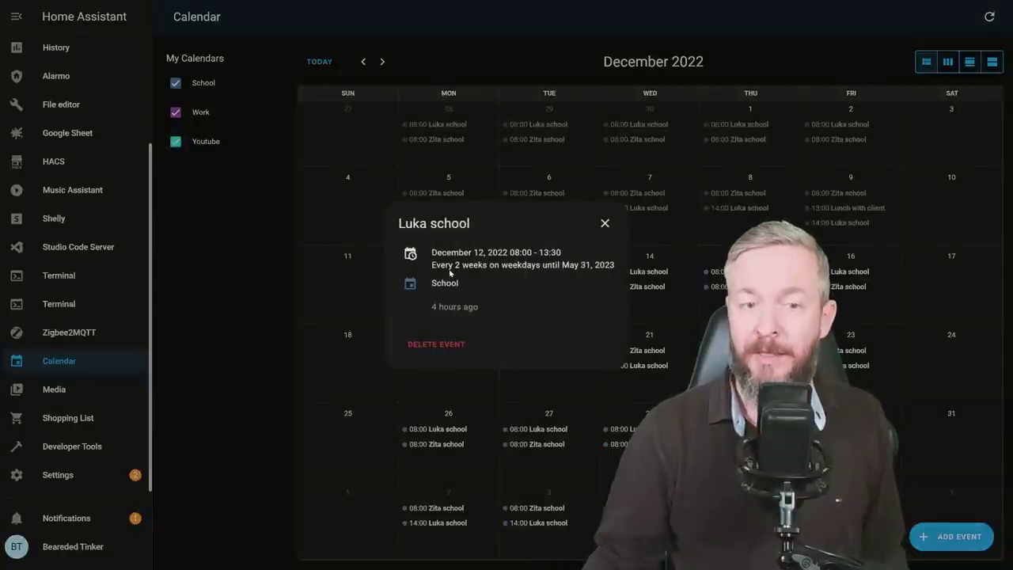
{"action": "left_click", "coordinate": [448, 342]}
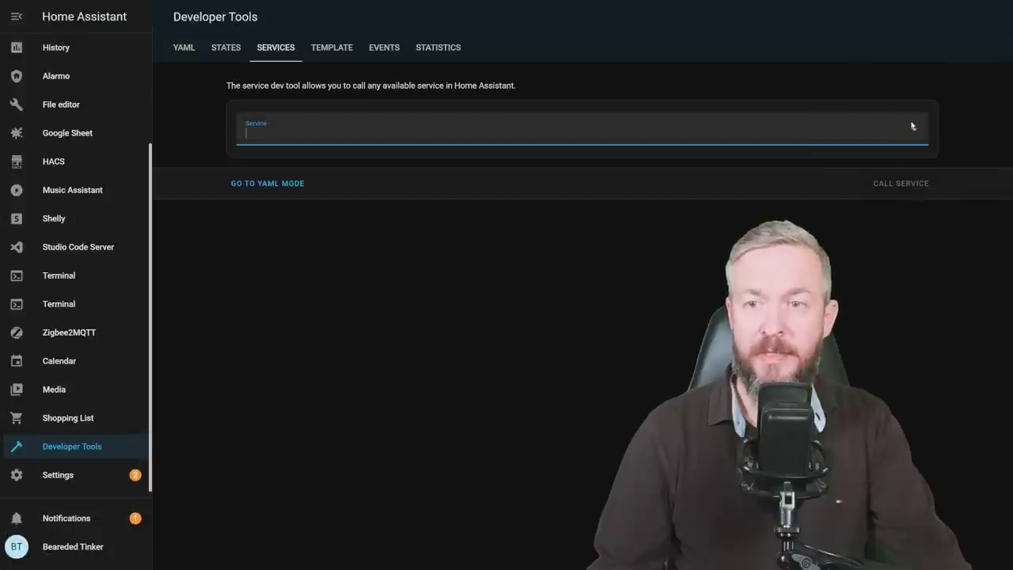
Step: Search the available Home Assistant services for calendar
{"action": "left_click", "coordinate": [918, 129]}
{"action": "left_click_drag", "start_coordinate": [926, 153], "coordinate": [919, 132]}
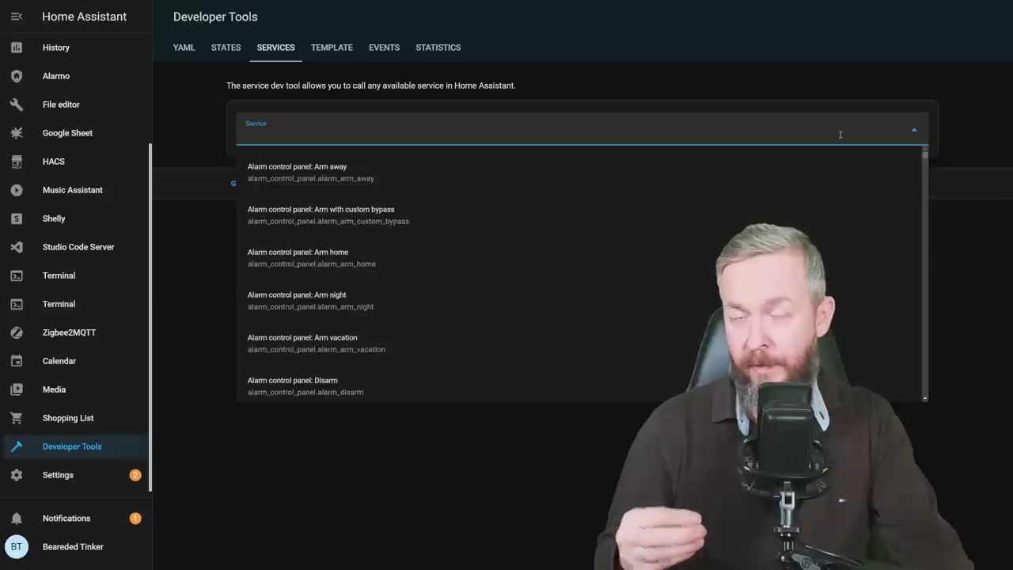
{"action": "type", "text": "calendar"}
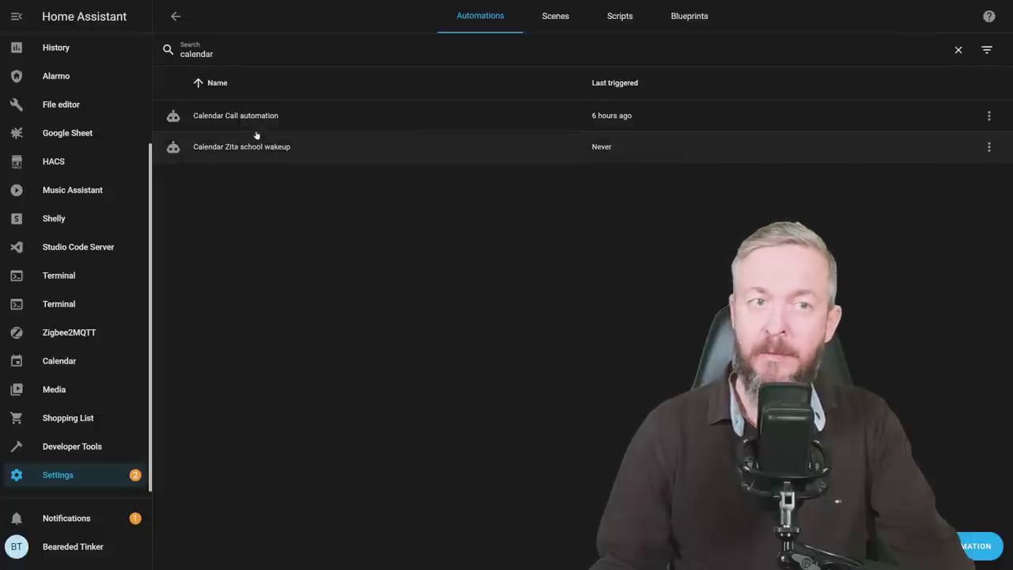
Step: Open the Calendar Call automation and review its calendar trigger, checking the calendar choices for Work and the offset
{"action": "left_click", "coordinate": [261, 121]}
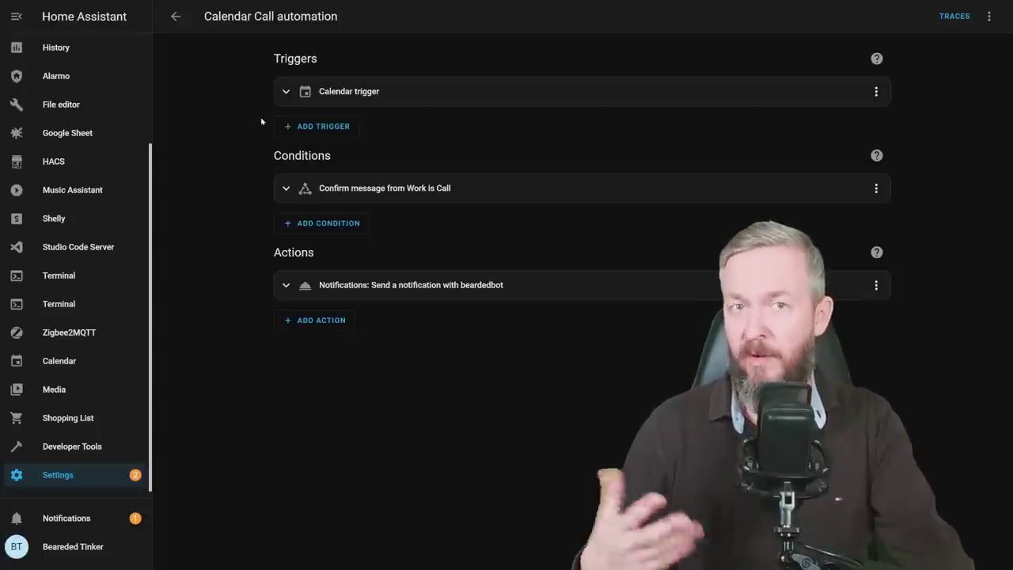
{"action": "left_click", "coordinate": [314, 84]}
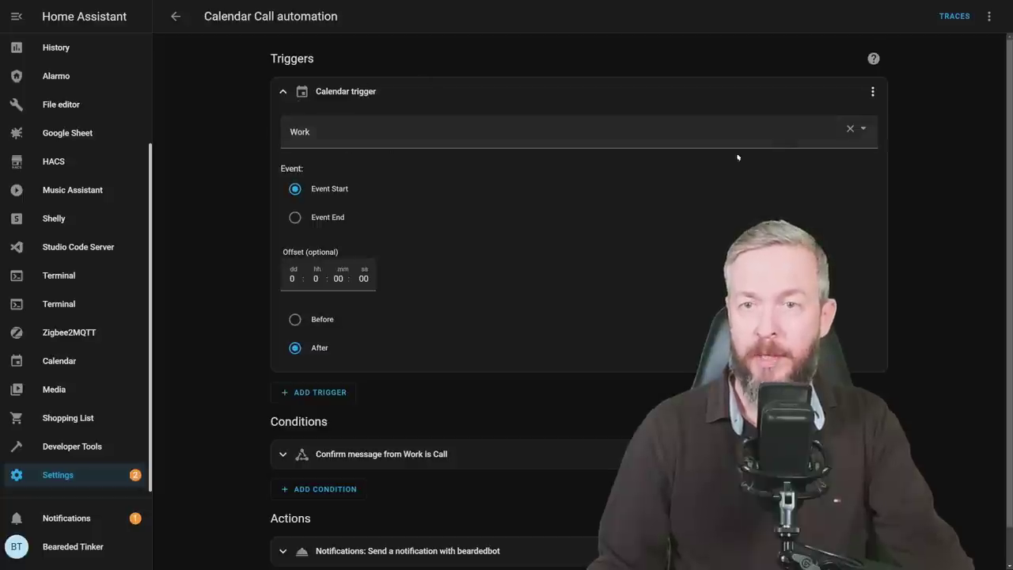
{"action": "left_click", "coordinate": [864, 133]}
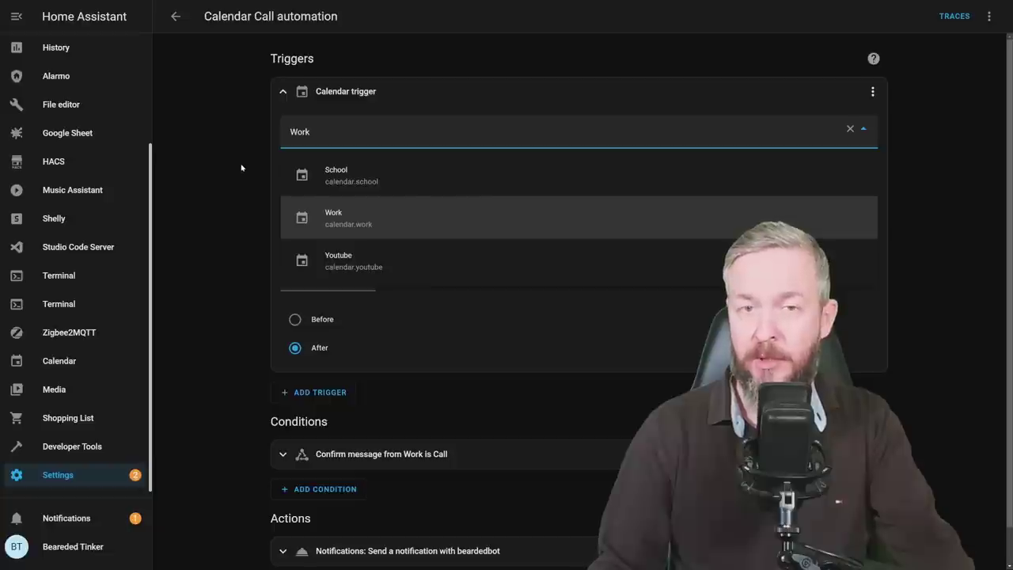
{"action": "left_click", "coordinate": [386, 217]}
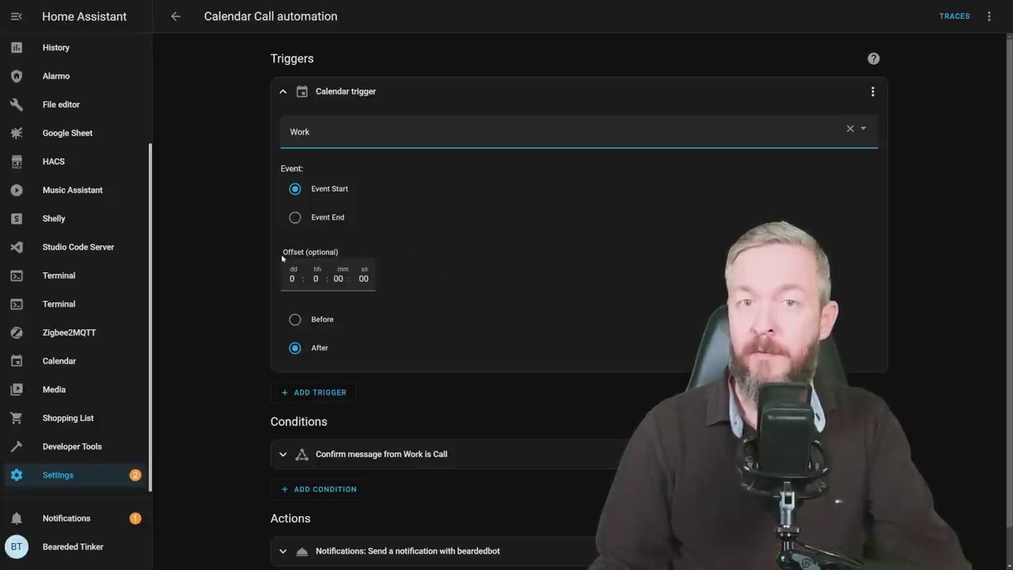
{"action": "left_click", "coordinate": [339, 278]}
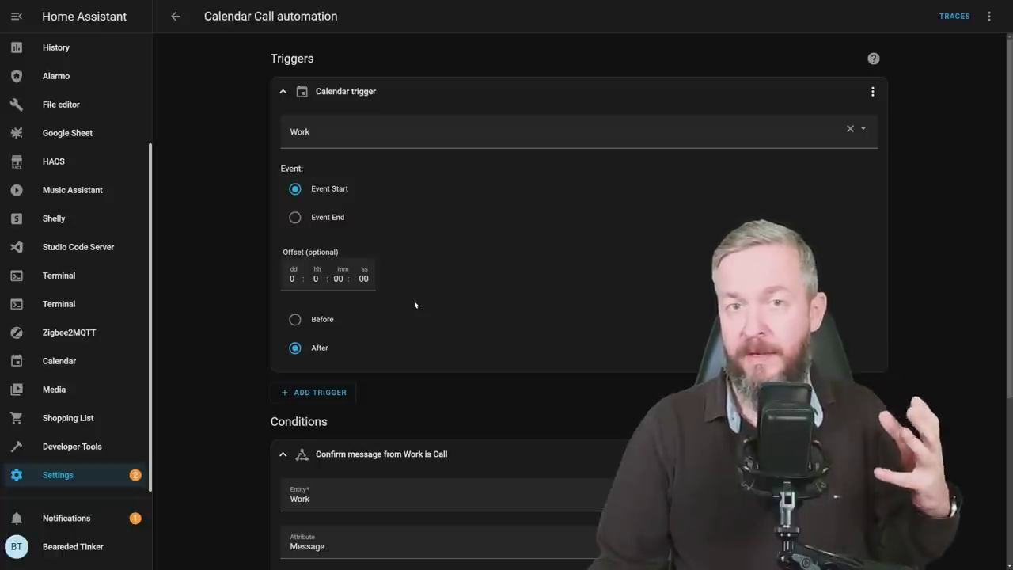
Step: In the automation's notification action, change the calendar.work attribute in the message template to description
{"action": "scroll", "coordinate": [415, 305], "scroll_direction": "down", "scroll_amount": 3}
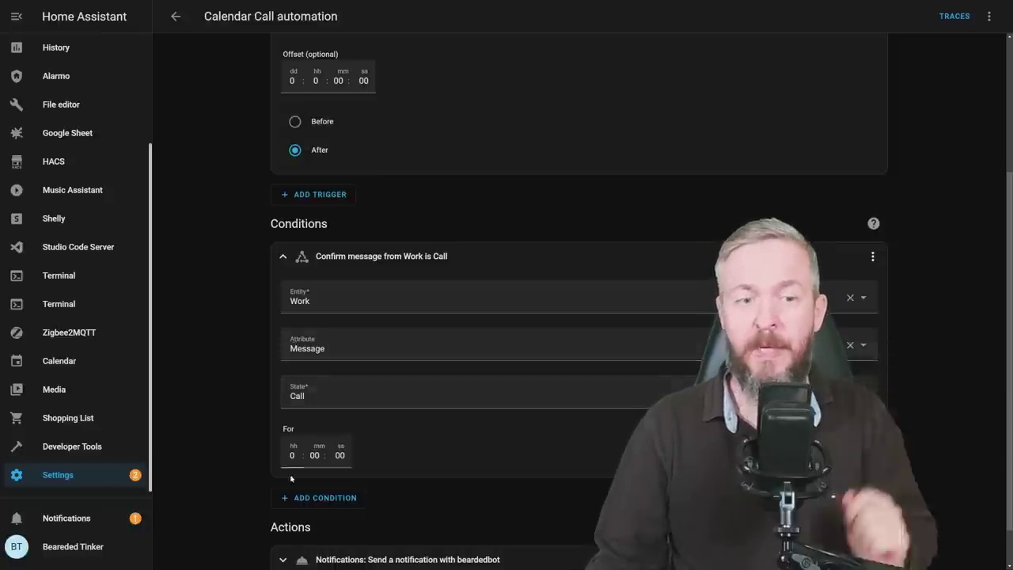
{"action": "scroll", "coordinate": [323, 450], "scroll_direction": "down", "scroll_amount": 1}
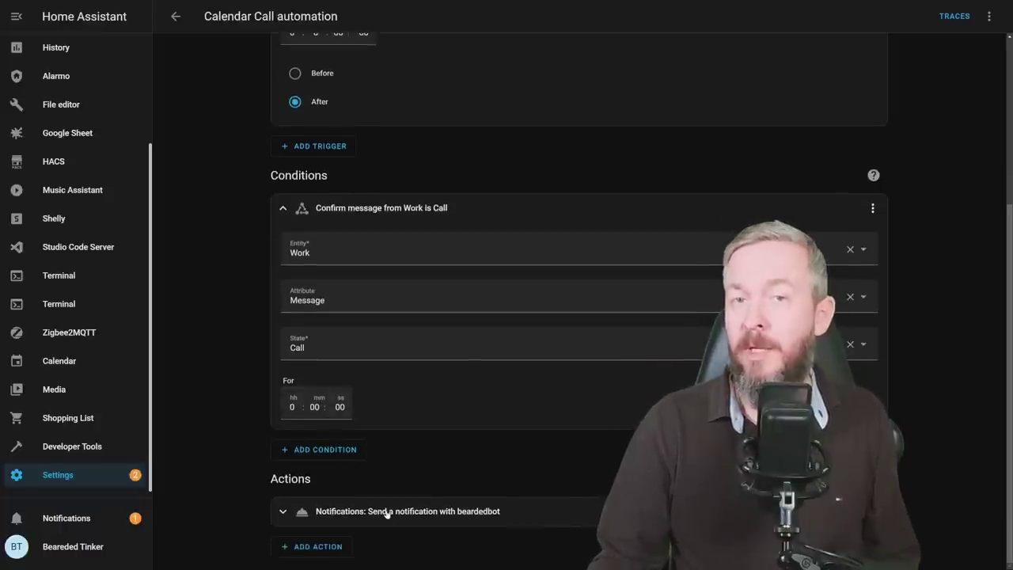
{"action": "left_click", "coordinate": [366, 513]}
{"action": "scroll", "coordinate": [417, 419], "scroll_direction": "down", "scroll_amount": 3}
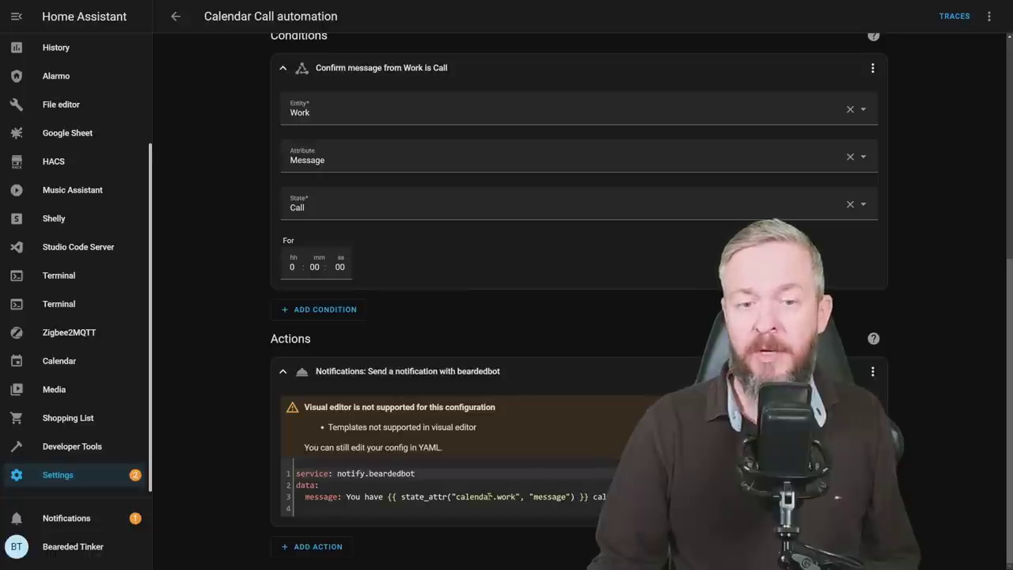
{"action": "double_click", "coordinate": [546, 496]}
{"action": "type", "text": "description"}
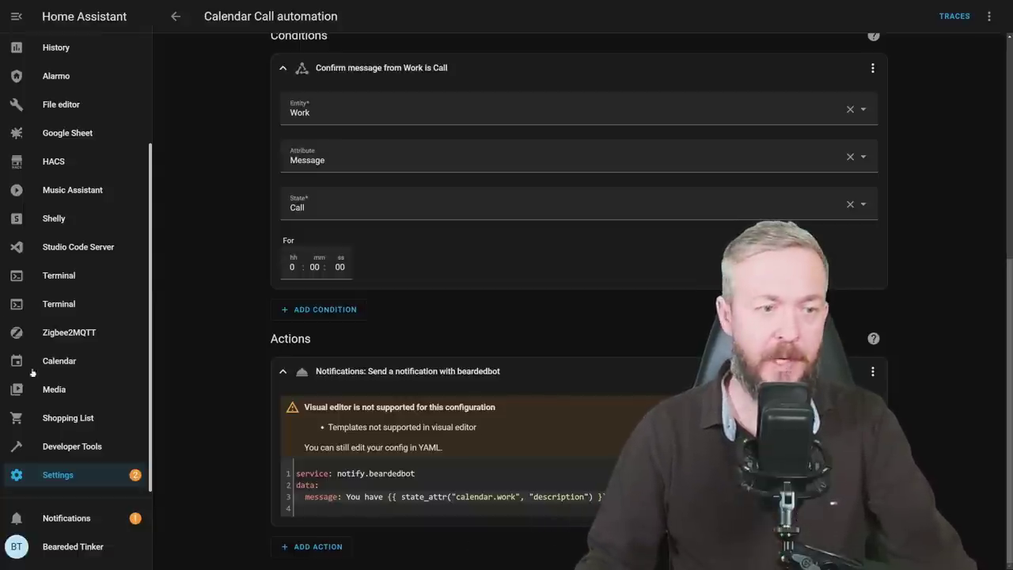
Step: Start a new event in the Youtube calendar with the summary Stream and the description "Bi-weekly regular stream"
{"action": "left_click", "coordinate": [55, 362]}
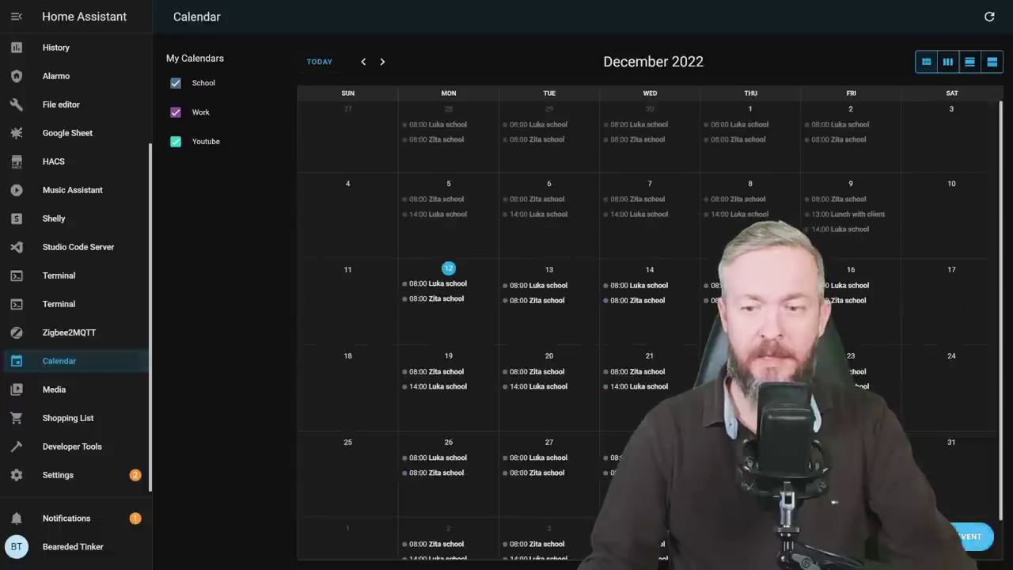
{"action": "left_click", "coordinate": [975, 537]}
{"action": "left_click", "coordinate": [598, 251]}
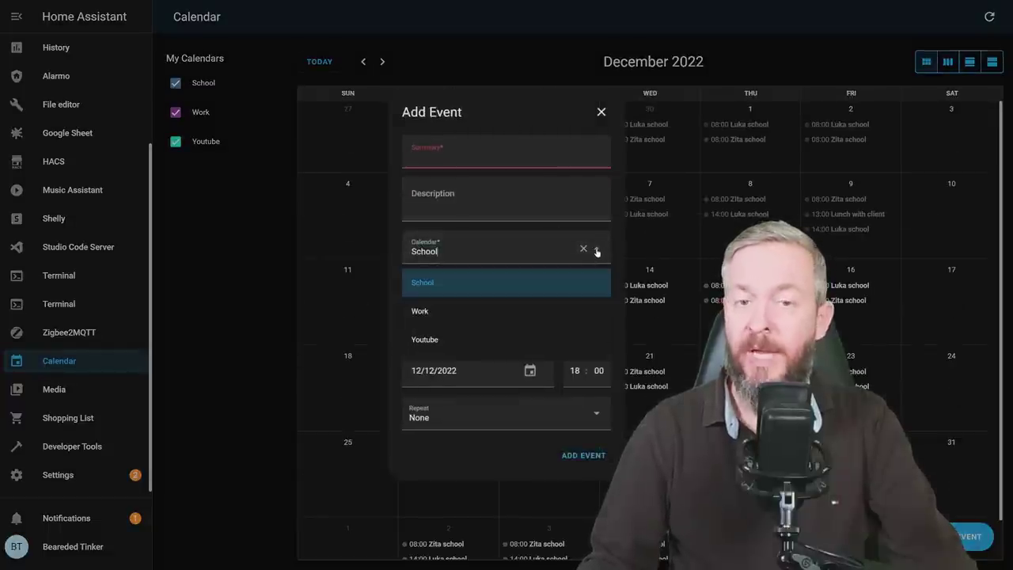
{"action": "left_click", "coordinate": [411, 339]}
{"action": "left_click", "coordinate": [479, 158]}
{"action": "type", "text": "Stream"}
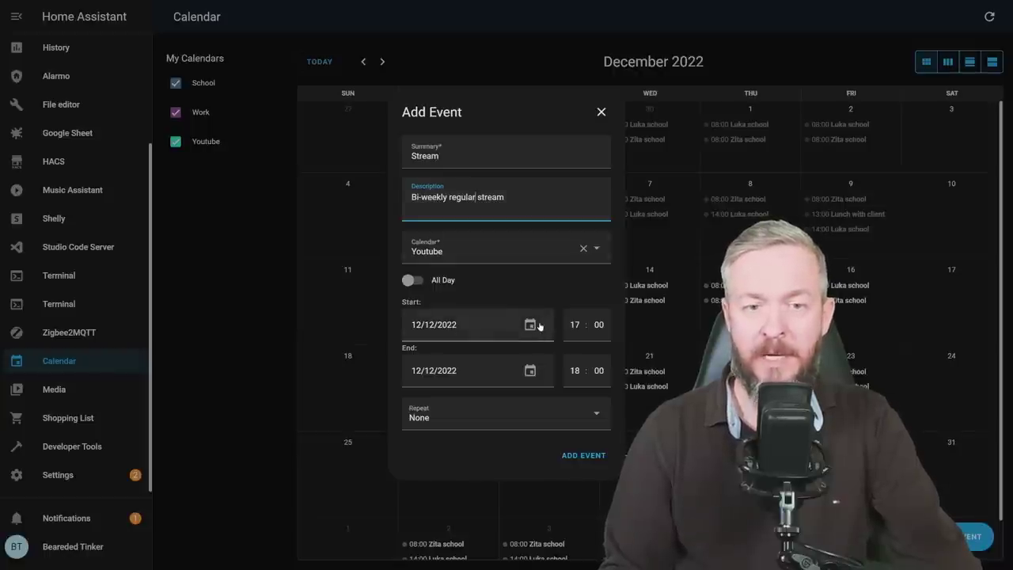
Step: Set the event's start time to 18:00 and end time to 20:00, leaving the all-day option off
{"action": "left_click", "coordinate": [575, 325]}
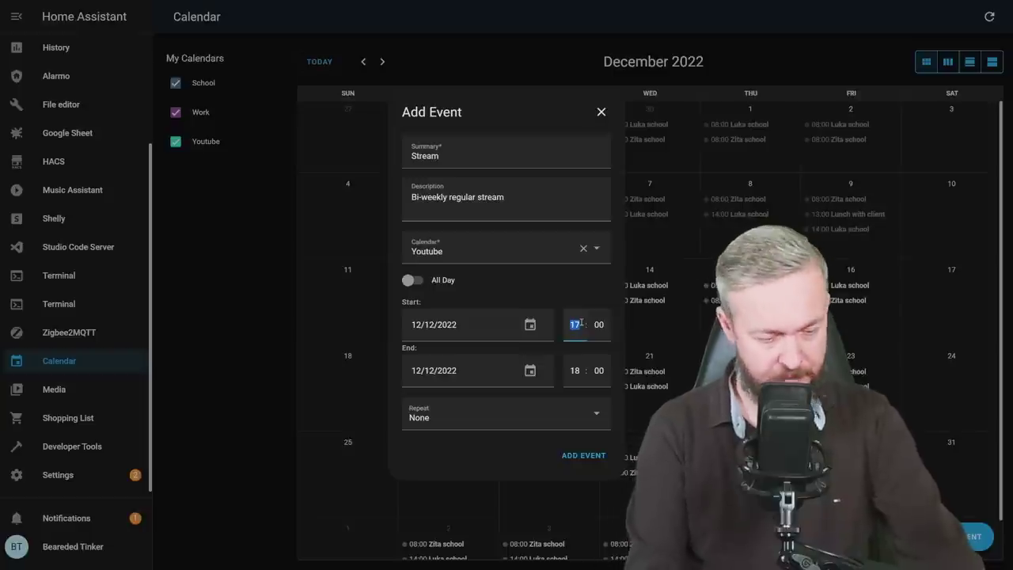
{"action": "type", "text": "18"}
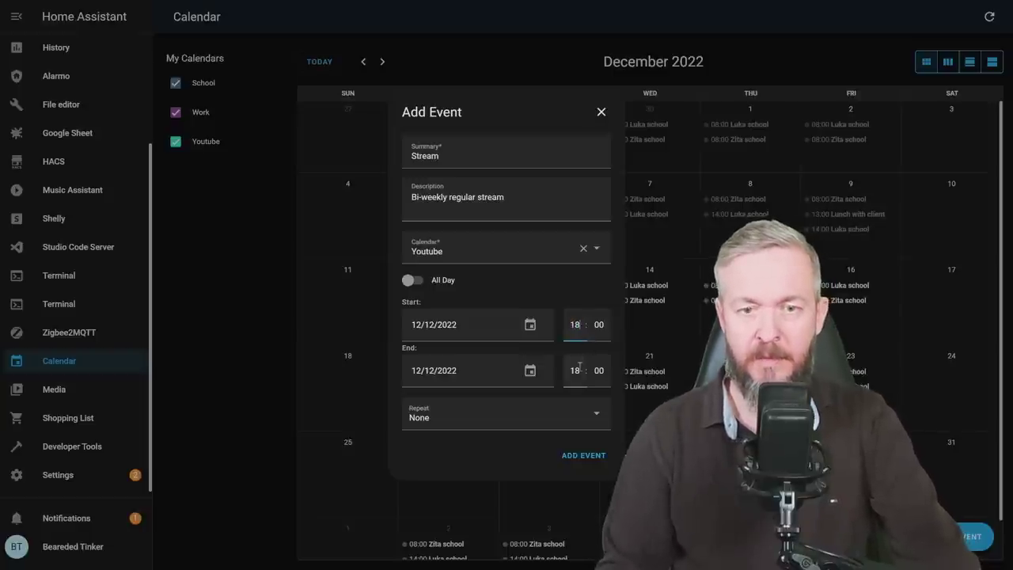
{"action": "left_click", "coordinate": [579, 369]}
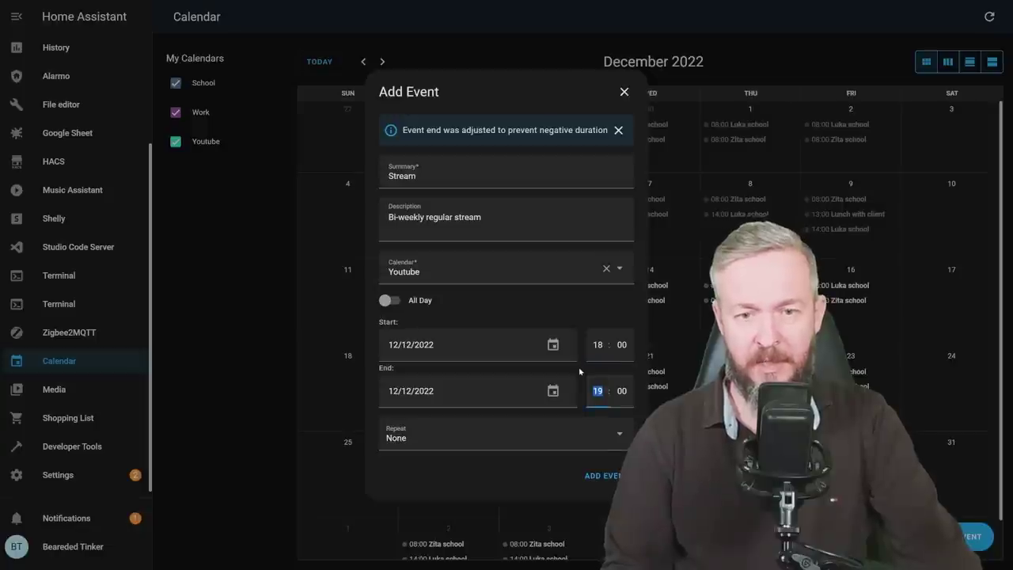
{"action": "type", "text": "20"}
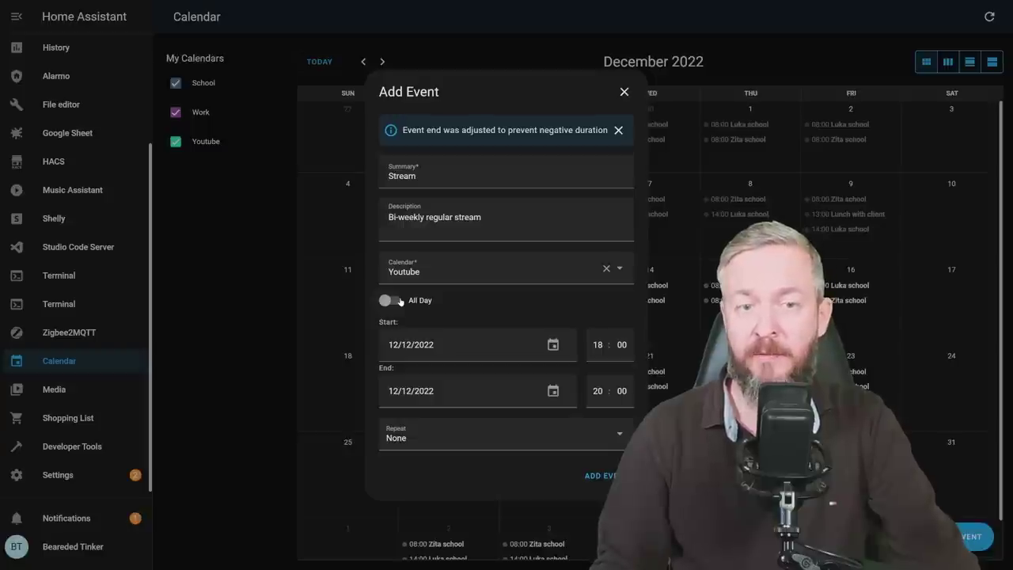
{"action": "left_click", "coordinate": [396, 301]}
{"action": "left_click", "coordinate": [388, 301]}
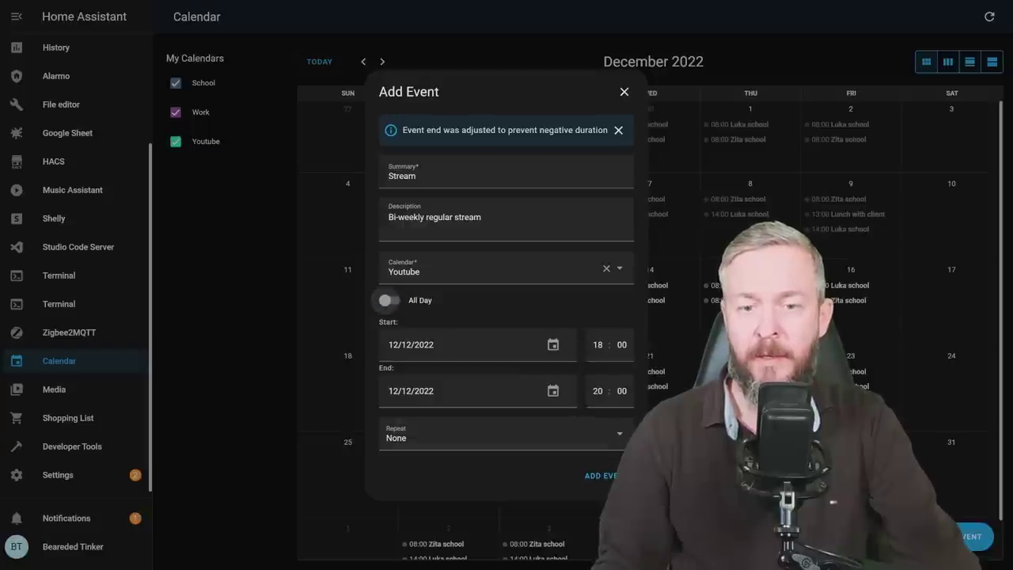
Step: Try a weekly repeat on Monday for the event and set the repeat option back to None
{"action": "left_click", "coordinate": [427, 437]}
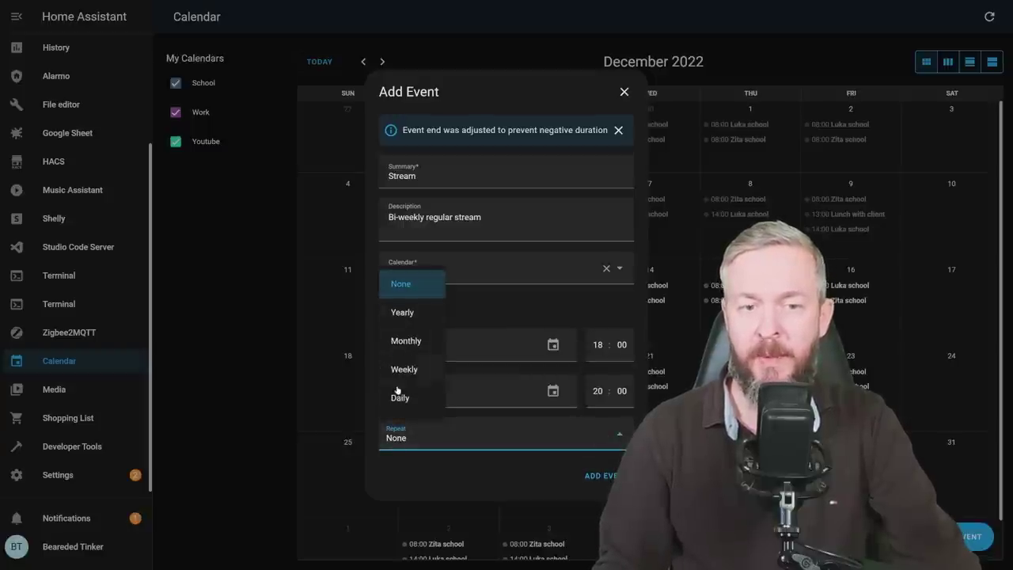
{"action": "left_click", "coordinate": [404, 369]}
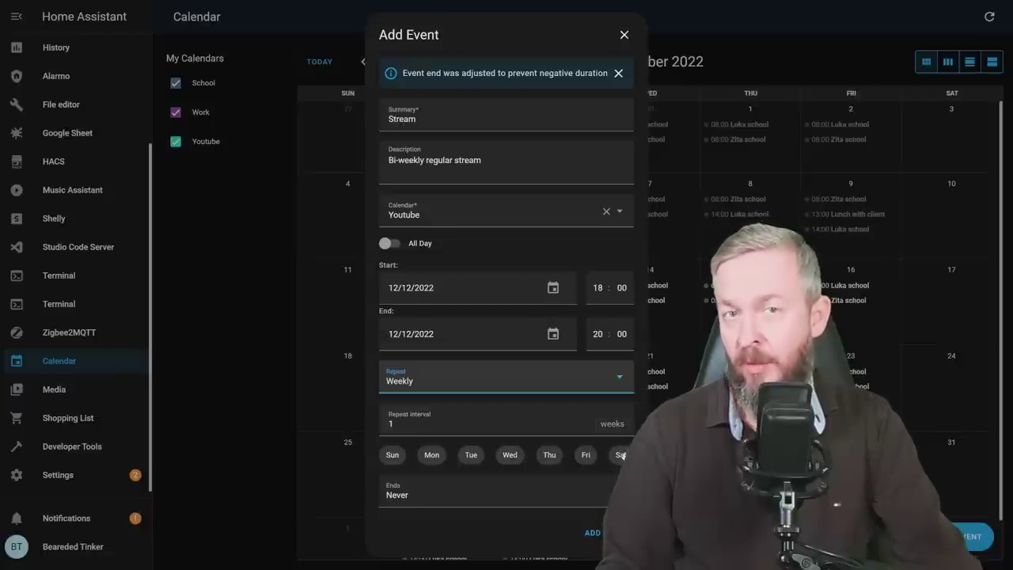
{"action": "left_click", "coordinate": [437, 456]}
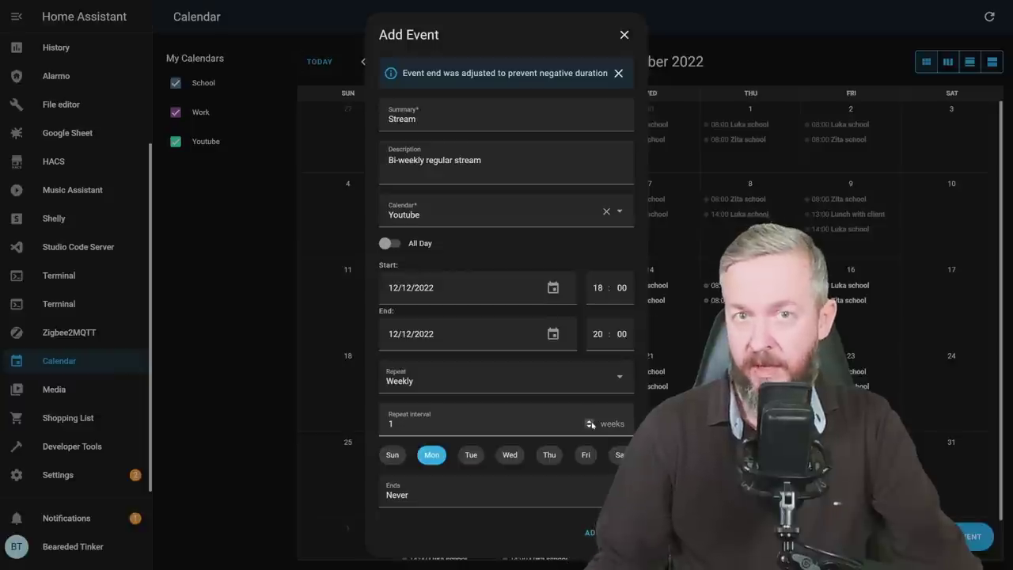
{"action": "left_click", "coordinate": [404, 381]}
{"action": "left_click", "coordinate": [404, 415]}
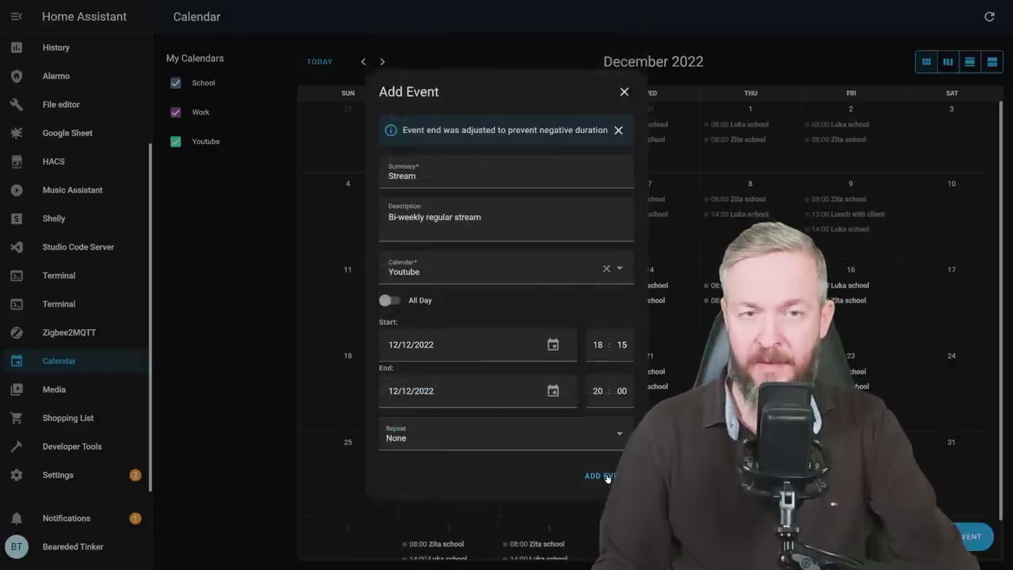
Step: Add the prepared Stream event to the Youtube calendar
{"action": "left_click", "coordinate": [602, 476]}
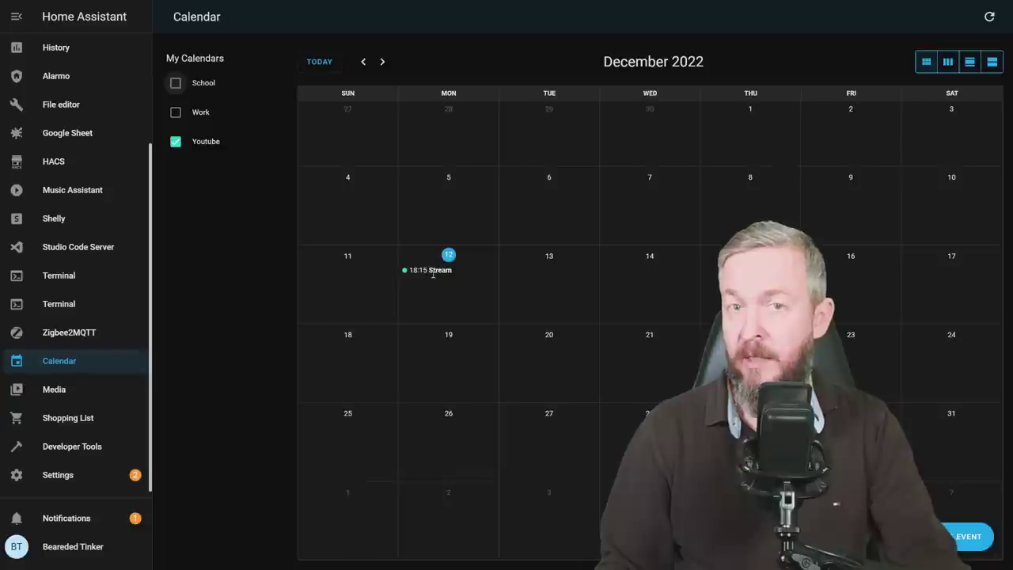
Step: Create a new automation from scratch in the Automations & Scenes settings
{"action": "left_click", "coordinate": [71, 476]}
{"action": "left_click", "coordinate": [75, 475]}
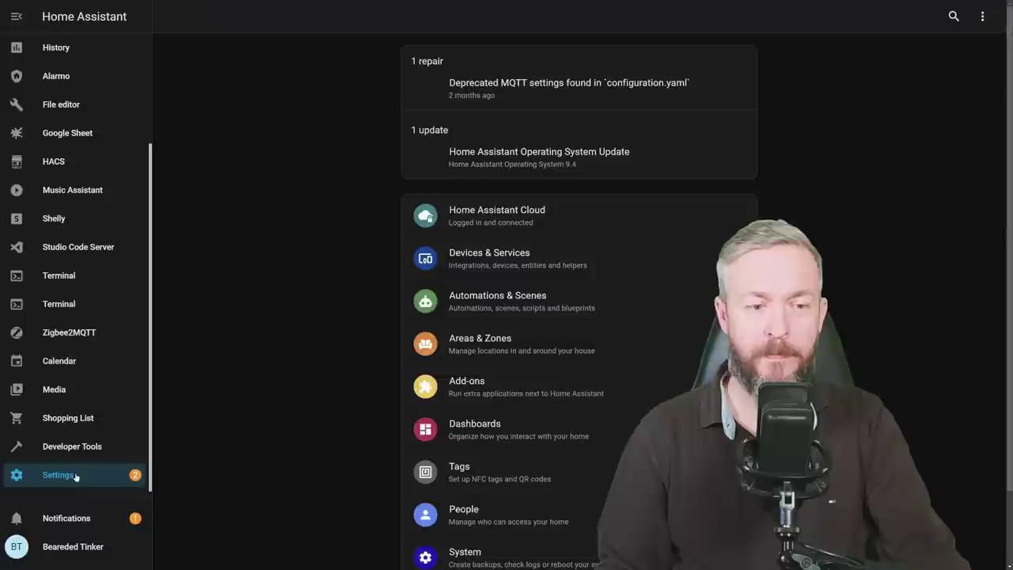
{"action": "left_click", "coordinate": [500, 320]}
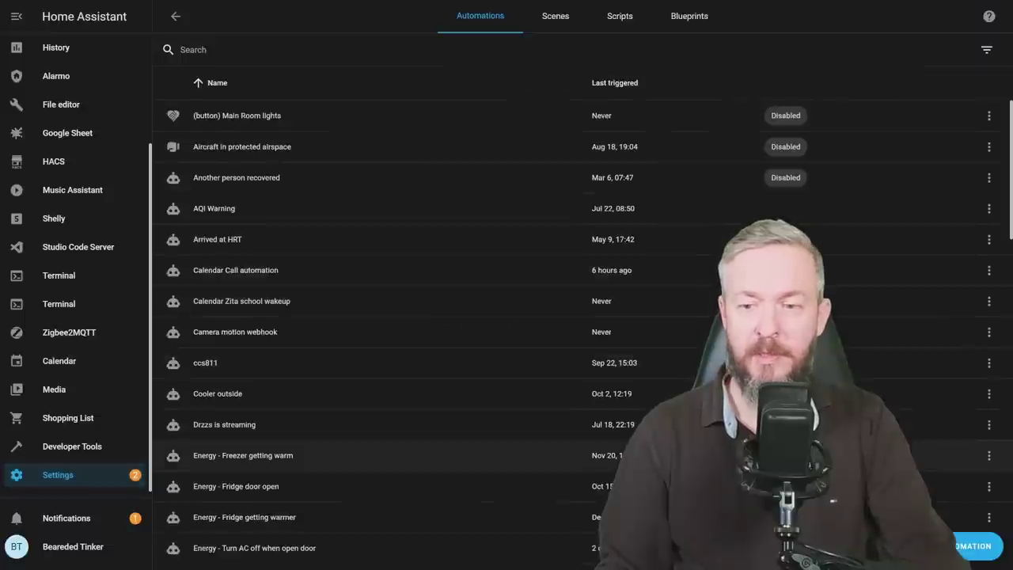
{"action": "left_click", "coordinate": [980, 546]}
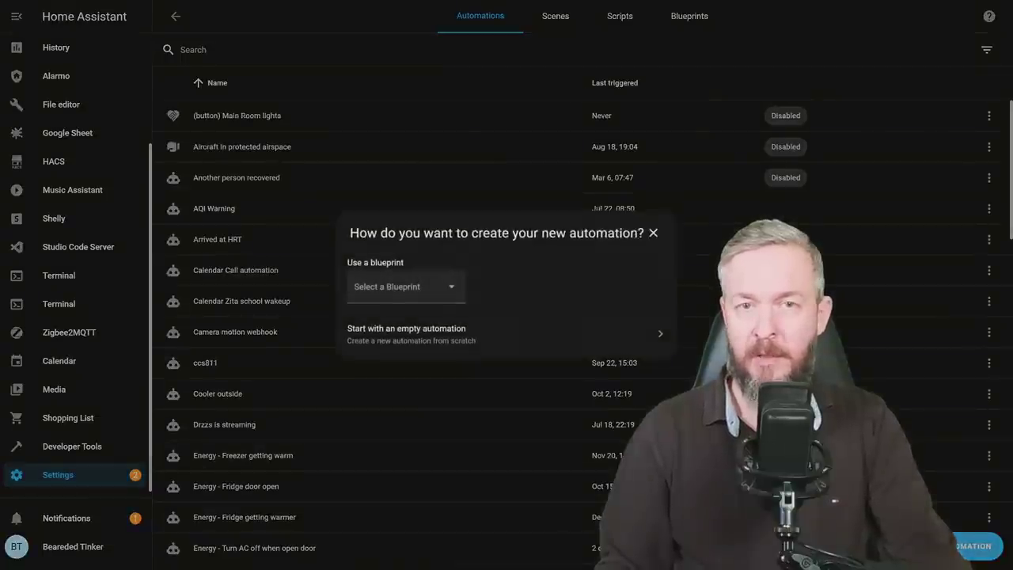
{"action": "left_click", "coordinate": [440, 336]}
Step: Add a Calendar trigger to the automation and set it to the Youtube calendar
{"action": "left_click", "coordinate": [316, 88]}
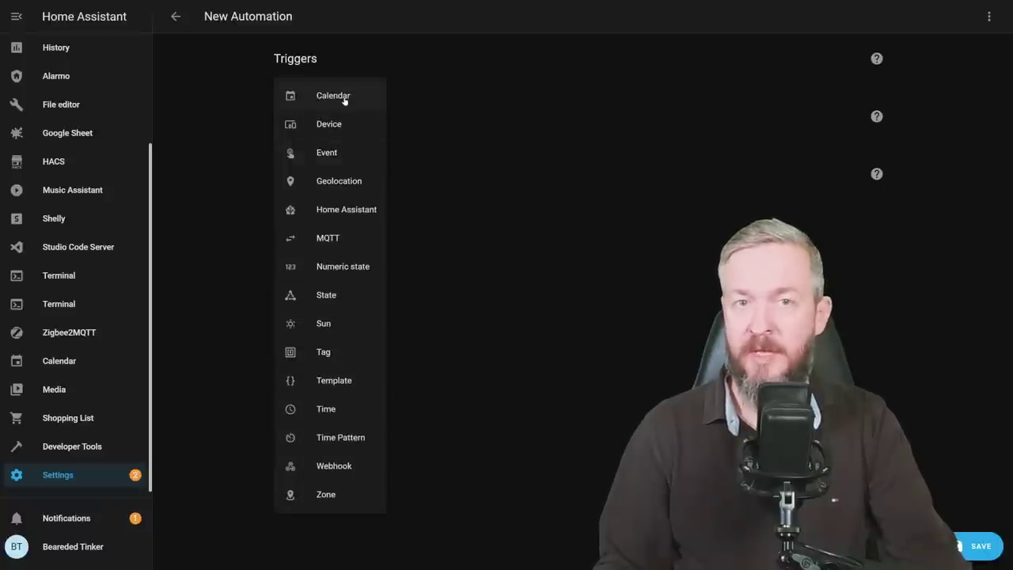
{"action": "left_click", "coordinate": [344, 97]}
{"action": "left_click", "coordinate": [346, 136]}
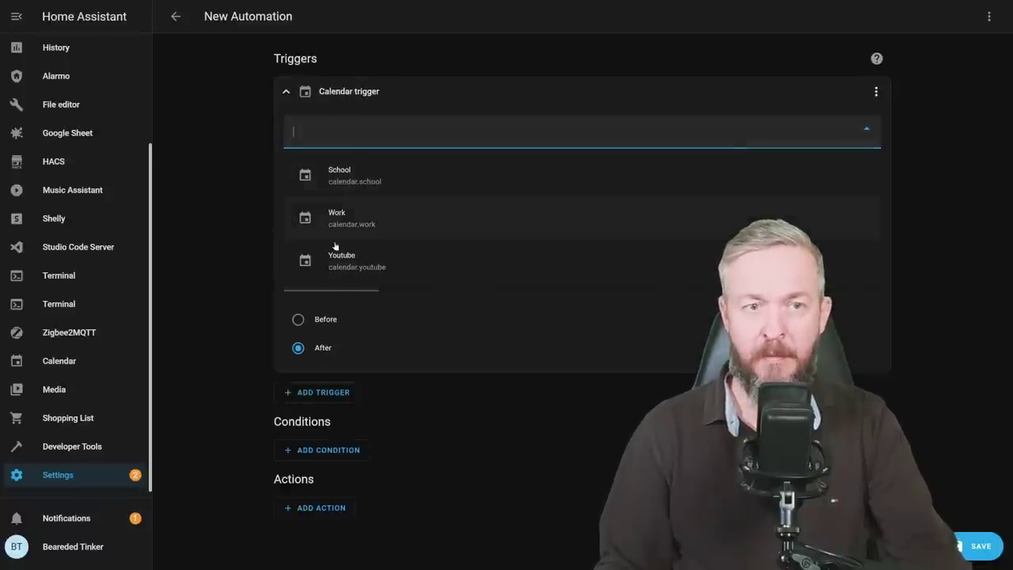
{"action": "left_click", "coordinate": [343, 268]}
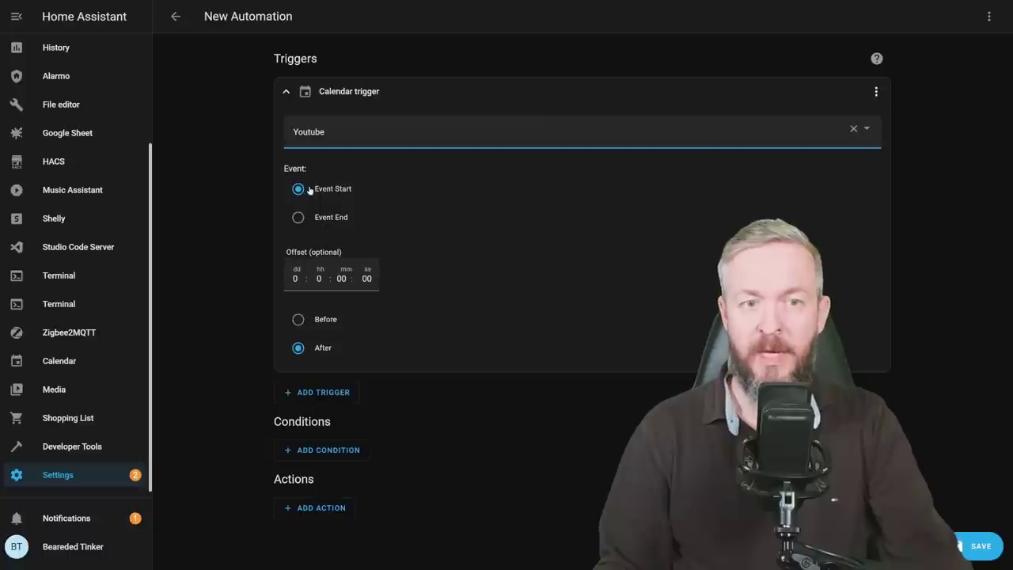
Step: Set the calendar trigger's offset to 10 minutes before the event start
{"action": "left_click", "coordinate": [340, 279]}
{"action": "type", "text": "1"}
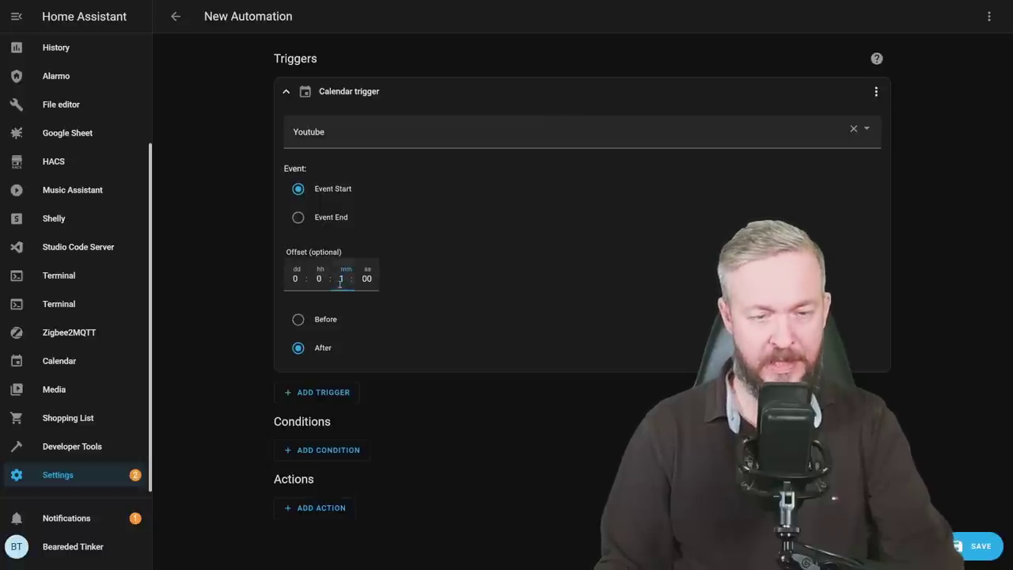
{"action": "type", "text": "0"}
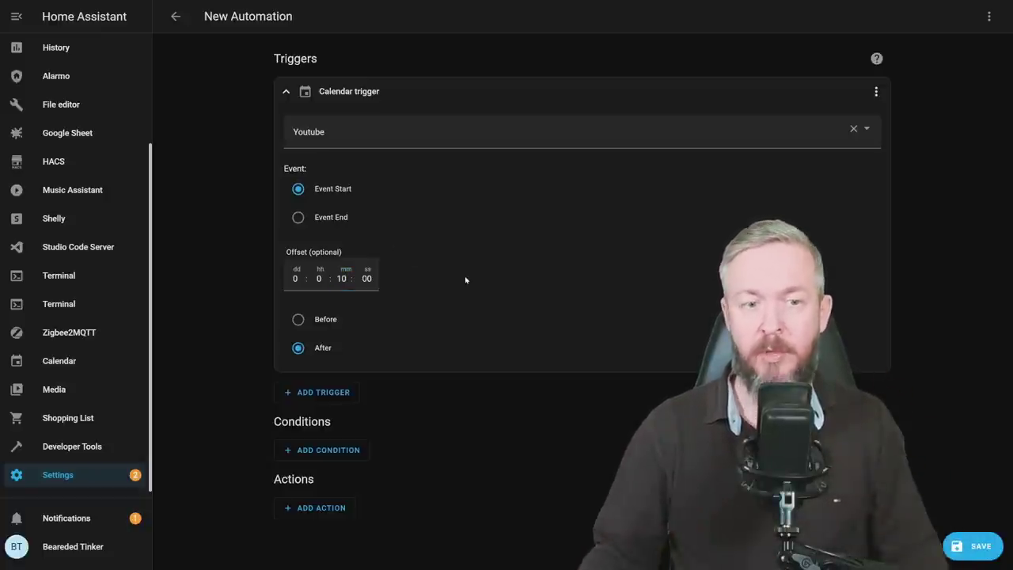
{"action": "left_click", "coordinate": [325, 319]}
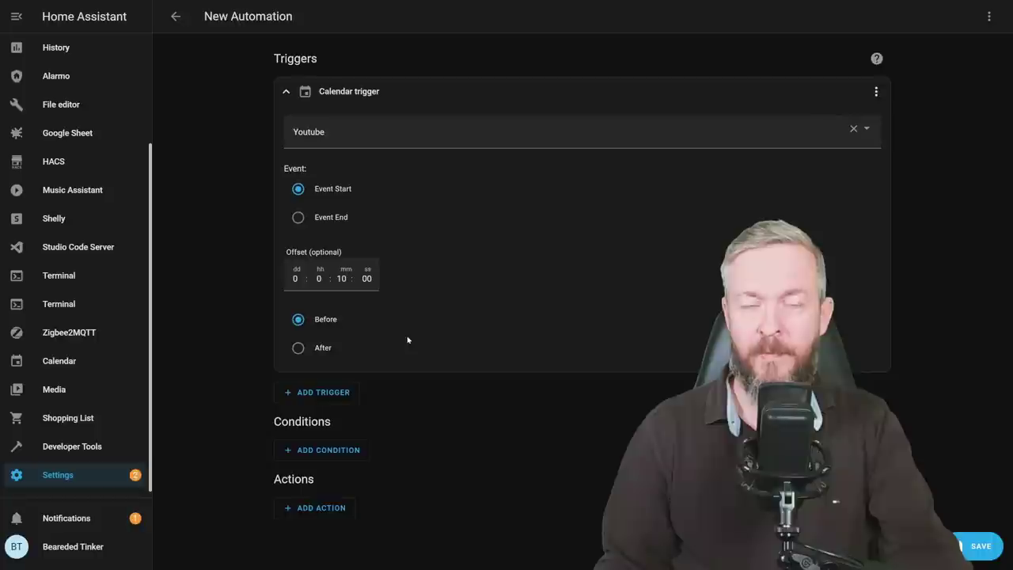
Step: Add a State condition to the automation and choose the Youtube calendar as its entity
{"action": "left_click", "coordinate": [340, 451]}
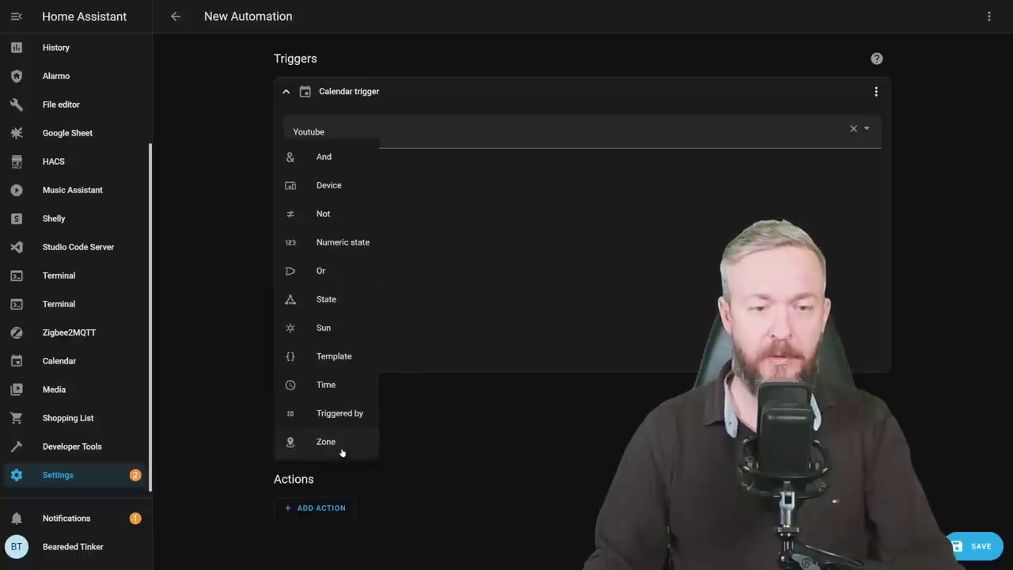
{"action": "left_click", "coordinate": [326, 299]}
{"action": "left_click", "coordinate": [412, 292]}
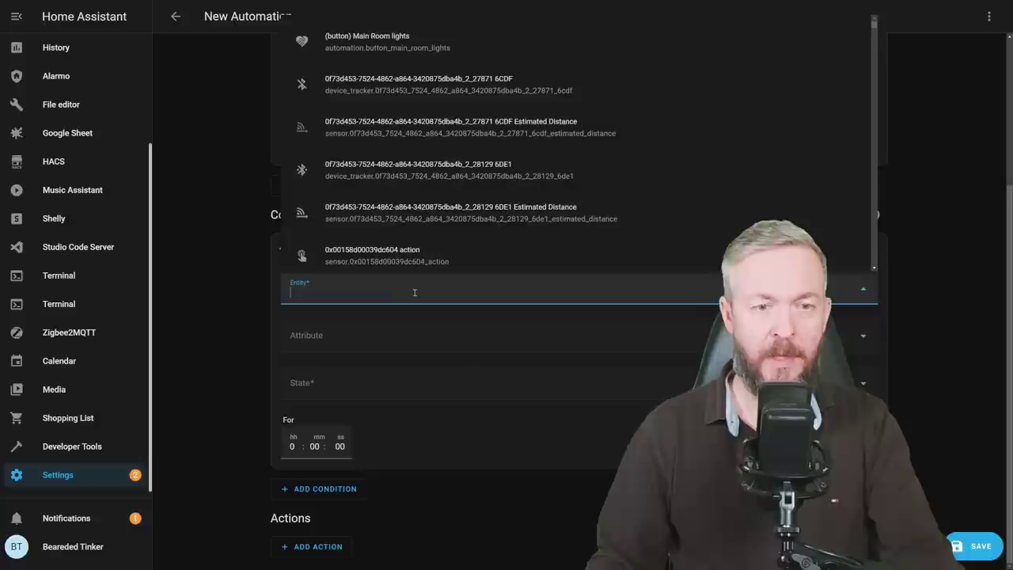
{"action": "type", "text": "you"}
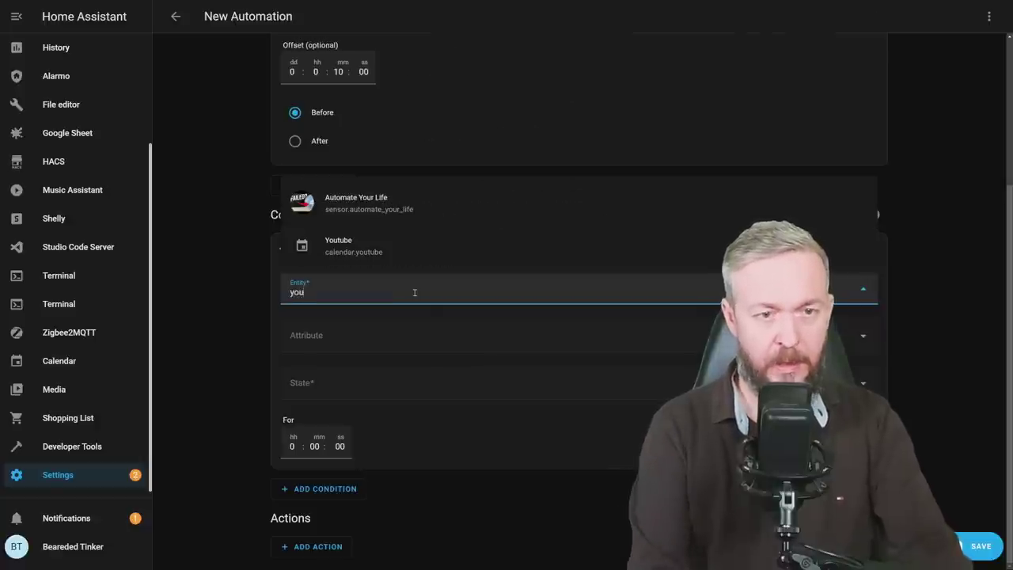
{"action": "left_click", "coordinate": [465, 239]}
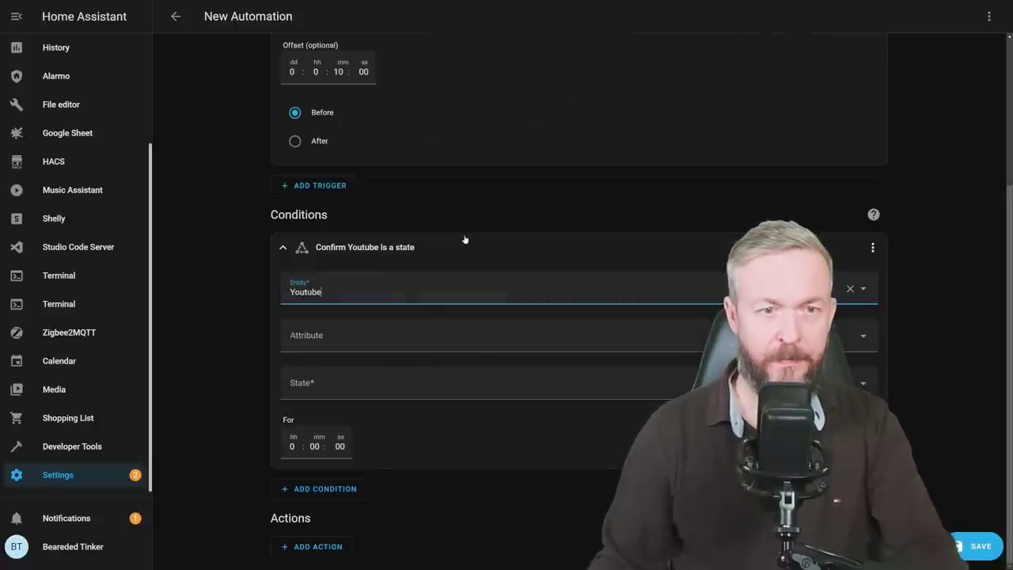
Step: Set the condition's attribute to Message and its required state to Stream
{"action": "left_click", "coordinate": [387, 342]}
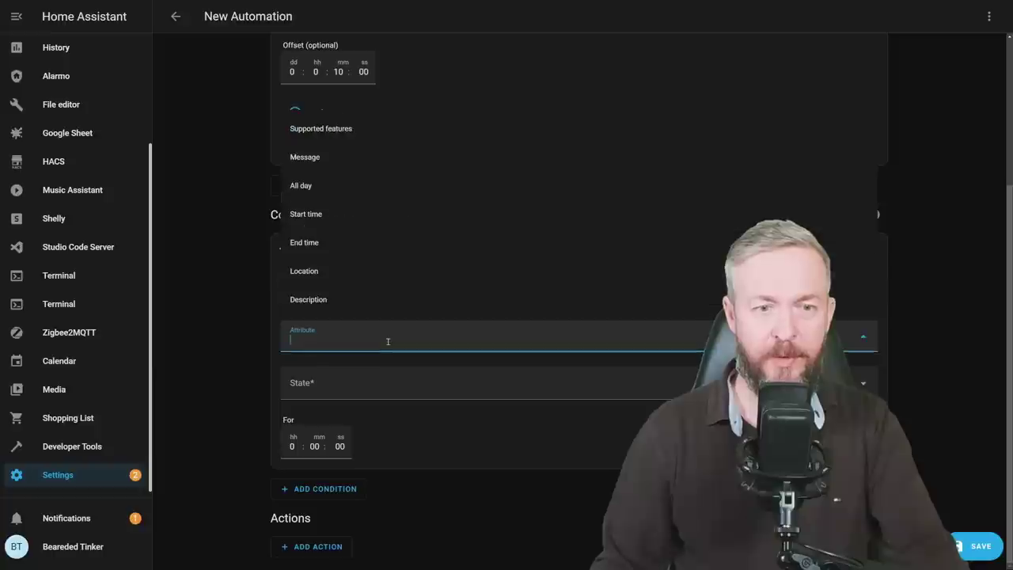
{"action": "left_click", "coordinate": [330, 164]}
{"action": "left_click", "coordinate": [354, 382]}
{"action": "type", "text": "S"}
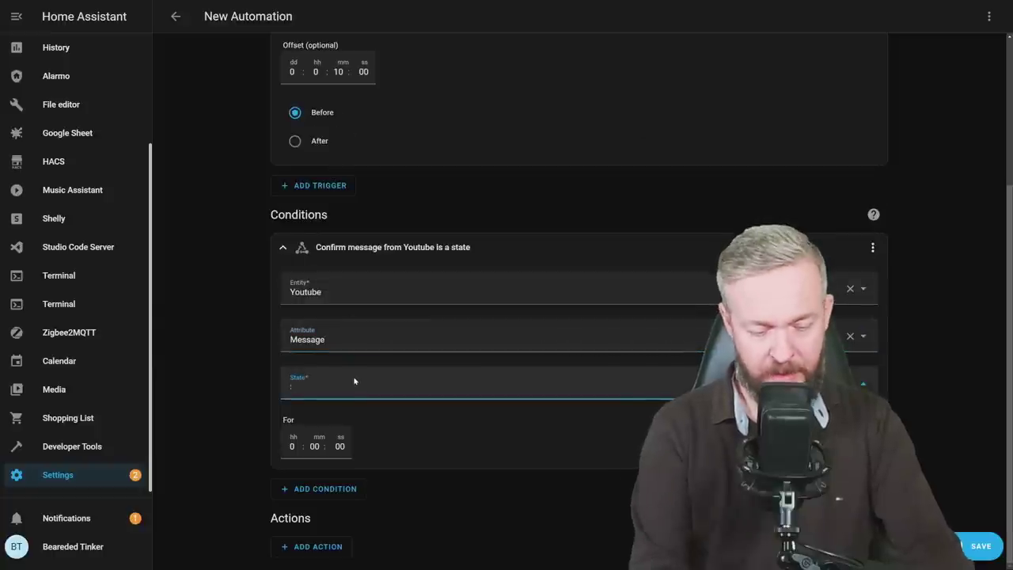
{"action": "type", "text": "tream"}
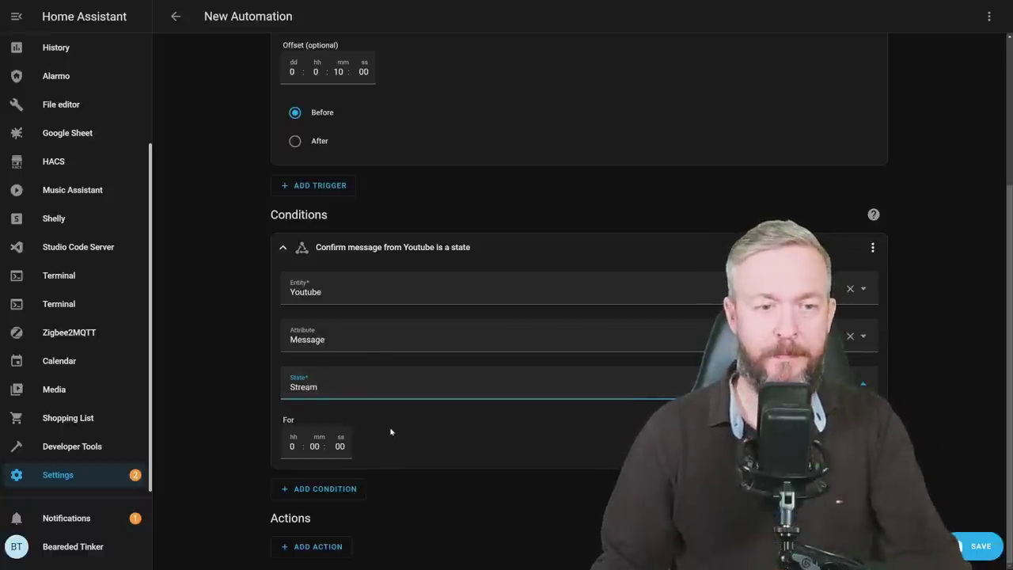
Step: Add a service call action that sends a persistent notification
{"action": "left_click", "coordinate": [318, 547]}
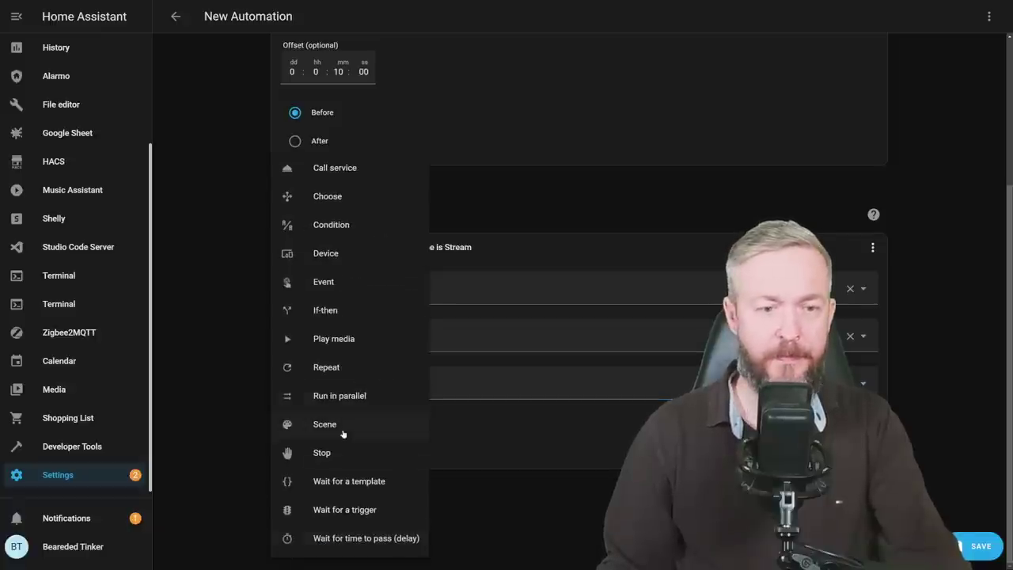
{"action": "left_click", "coordinate": [360, 176]}
{"action": "left_click", "coordinate": [365, 497]}
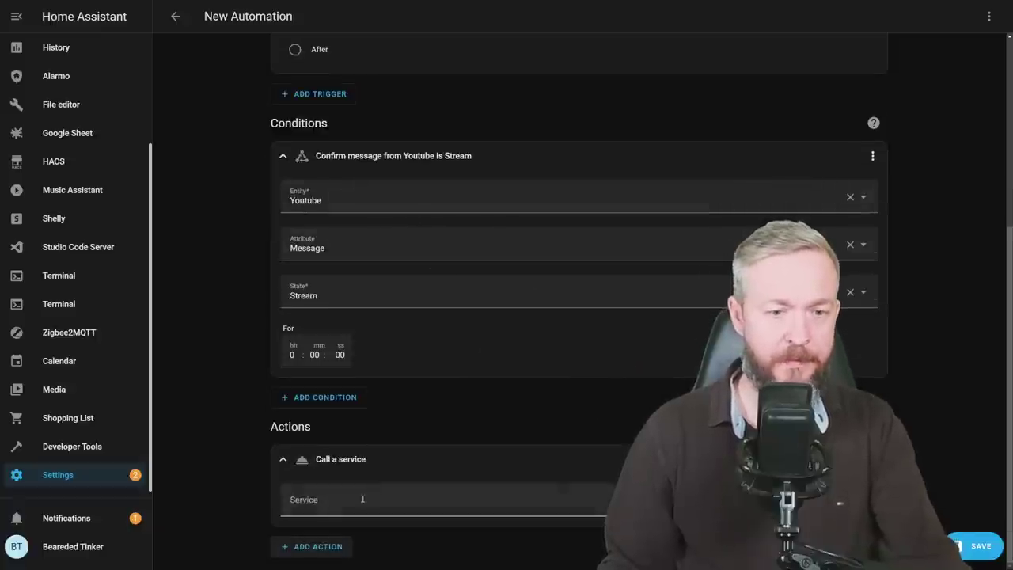
{"action": "type", "text": "notif"}
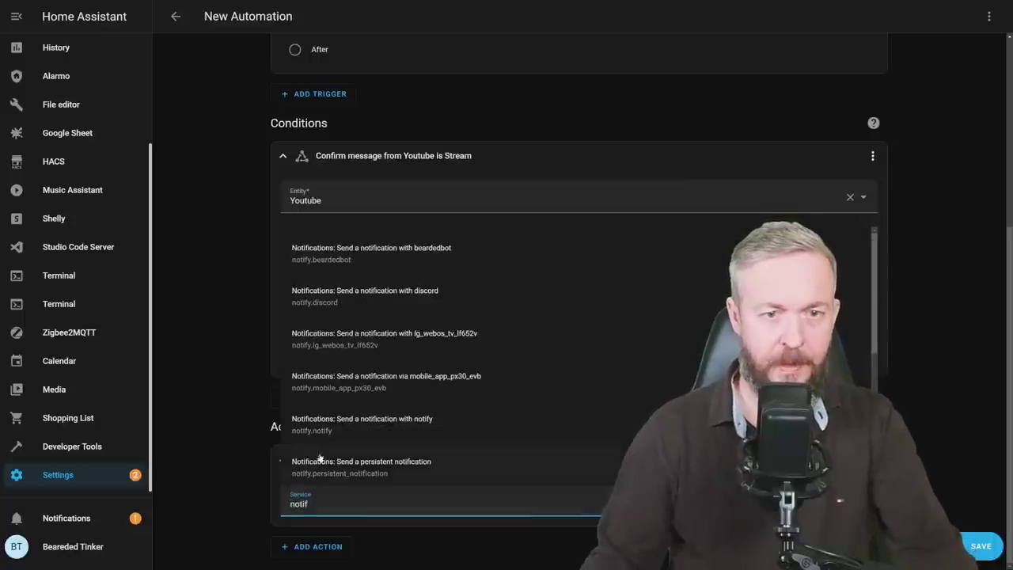
{"action": "left_click", "coordinate": [393, 463]}
Step: Set the notification message to "Note: {{state_attr("calendar.youtube", "description") }}" and try appending text starting with "is st"
{"action": "scroll", "coordinate": [473, 417], "scroll_direction": "down", "scroll_amount": 2}
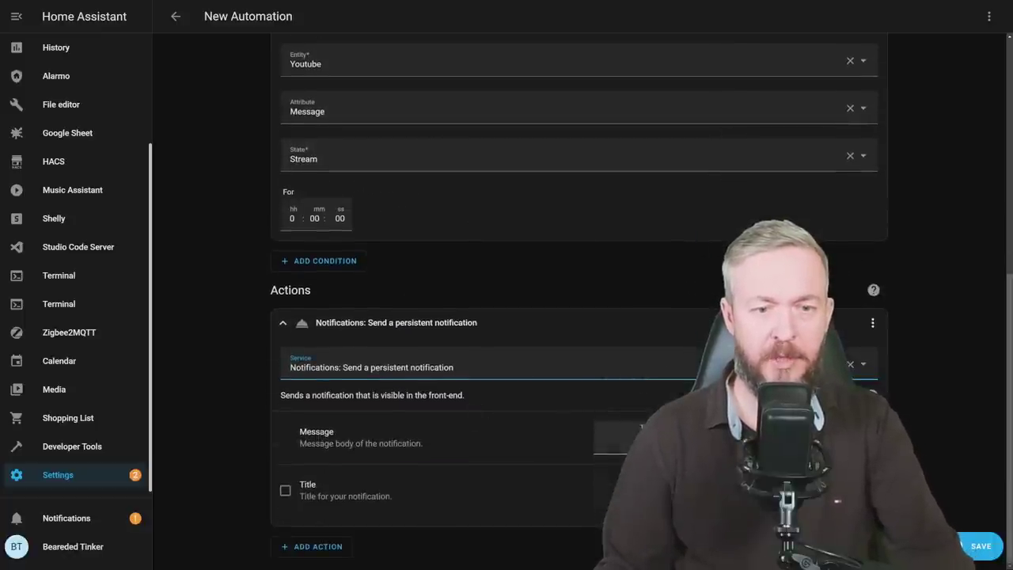
{"action": "left_click", "coordinate": [436, 258]}
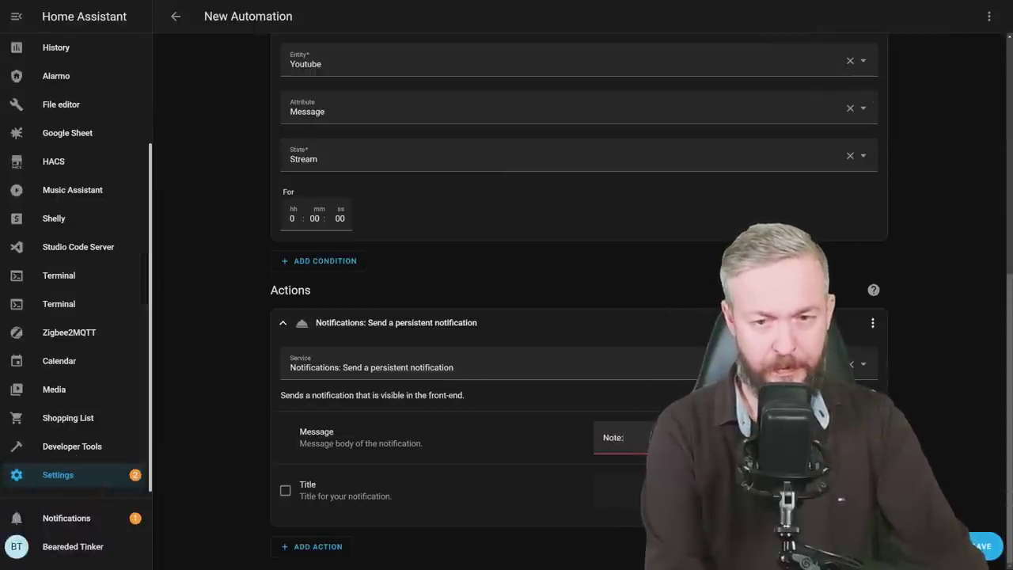
{"action": "type", "text": "{{state_attr(\"calendar.youtube\", \"description\") }}"}
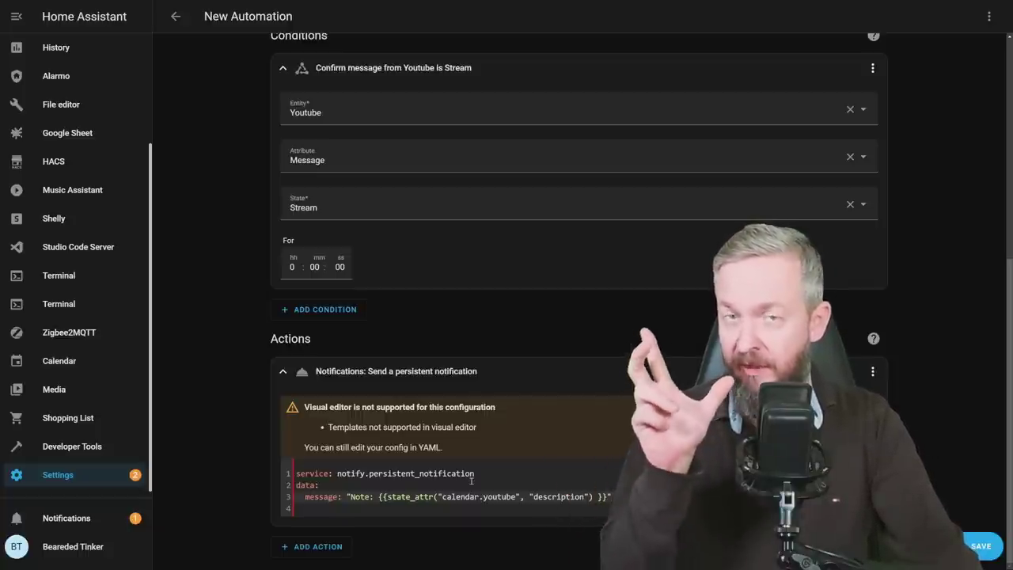
{"action": "type", "text": "is t"}
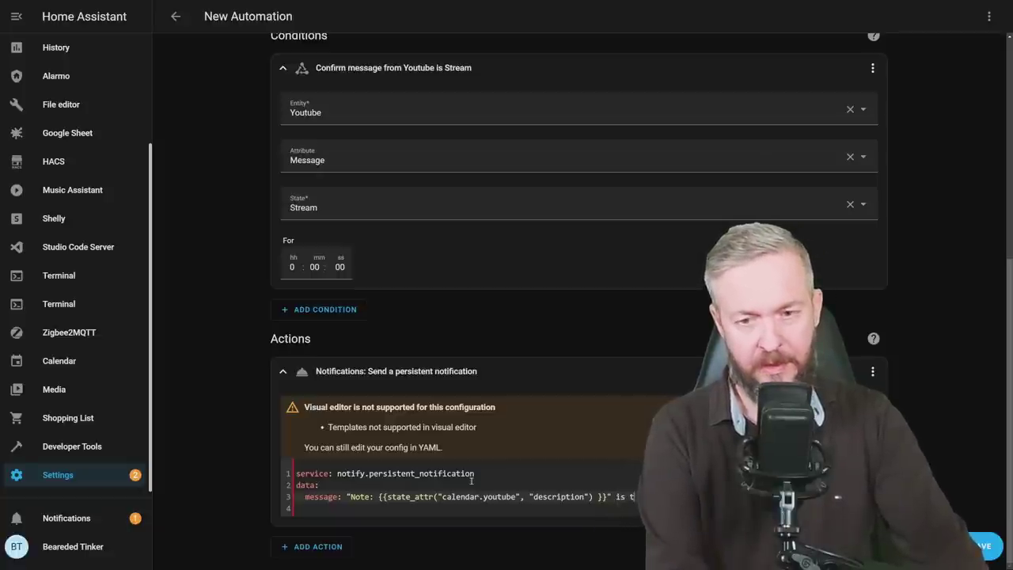
Step: Save the automation under the name Calendar Stream notification
{"action": "left_click", "coordinate": [994, 546]}
{"action": "key", "text": "ctrl+a"}
{"action": "type", "text": "Calenda"}
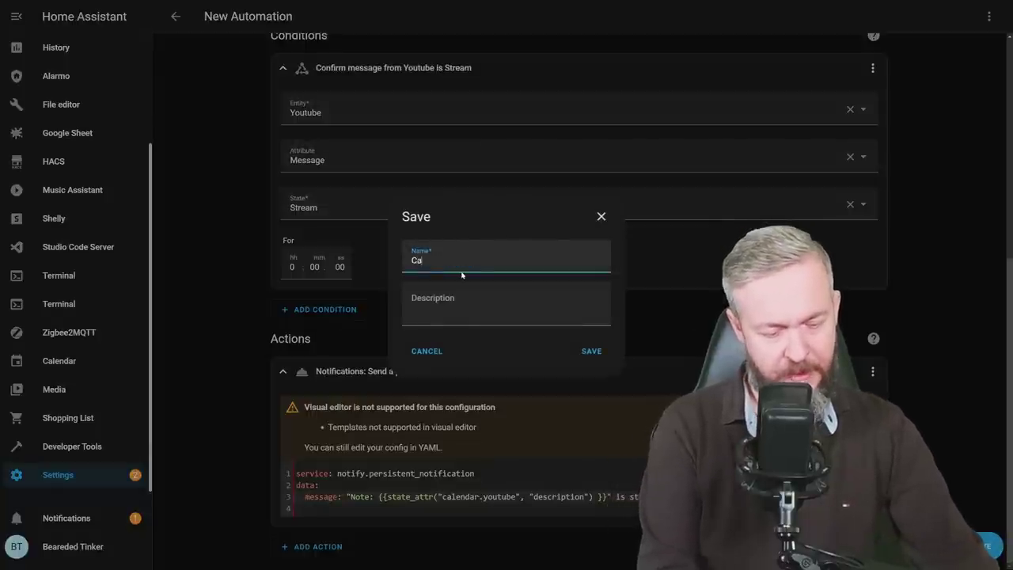
{"action": "type", "text": "r S"}
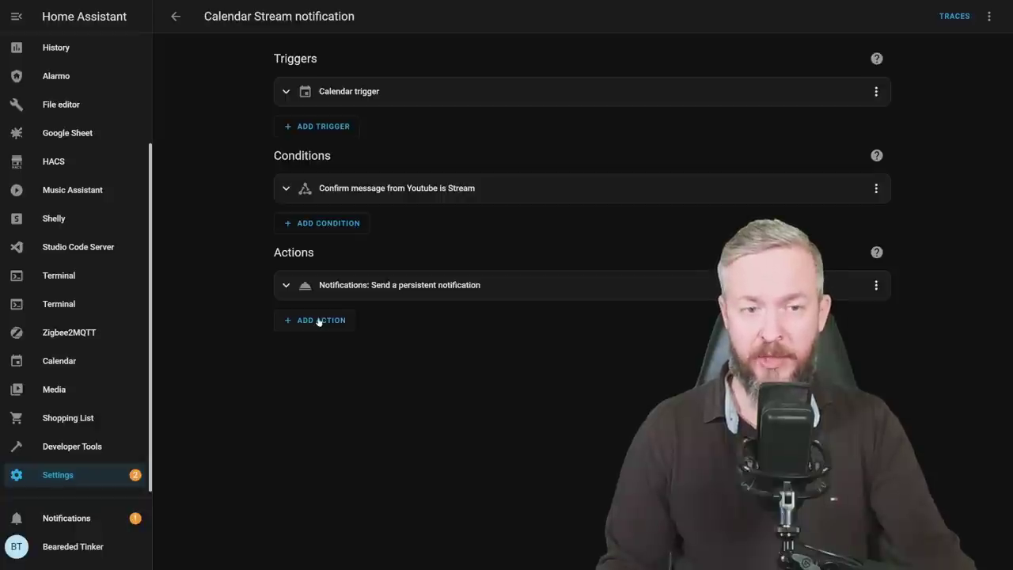
Step: Add a second service call action, Elgato Light: Identify, targeting Elgato Key Light Air 2D50, and save the automation
{"action": "left_click", "coordinate": [319, 320]}
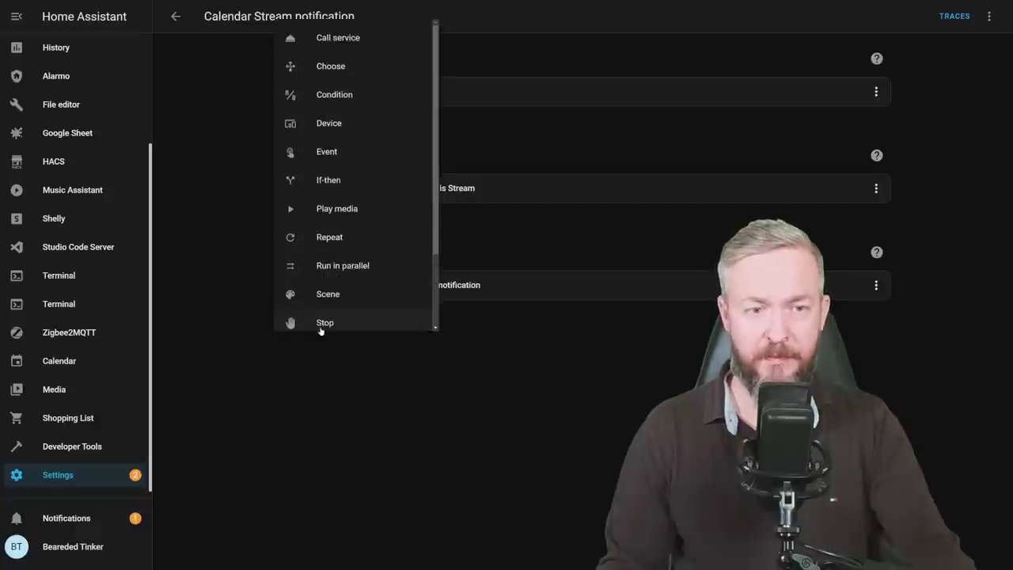
{"action": "left_click", "coordinate": [366, 39]}
{"action": "left_click", "coordinate": [415, 370]}
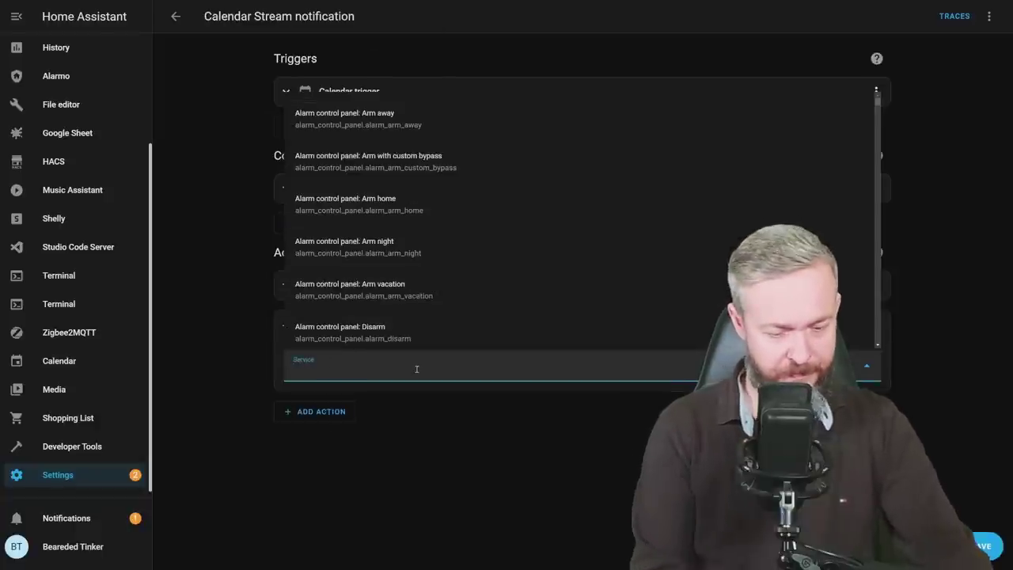
{"action": "type", "text": "light"}
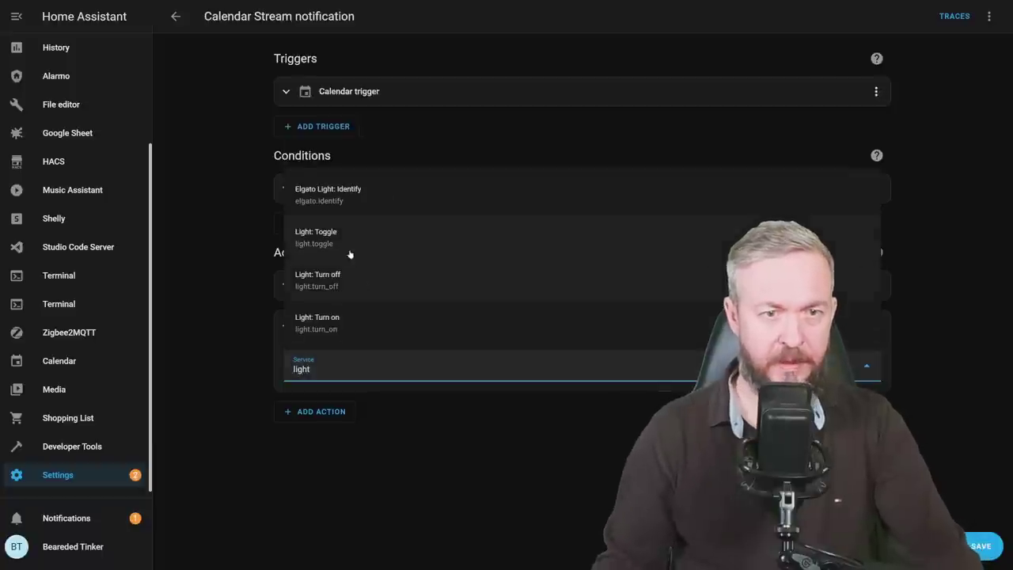
{"action": "left_click", "coordinate": [373, 198]}
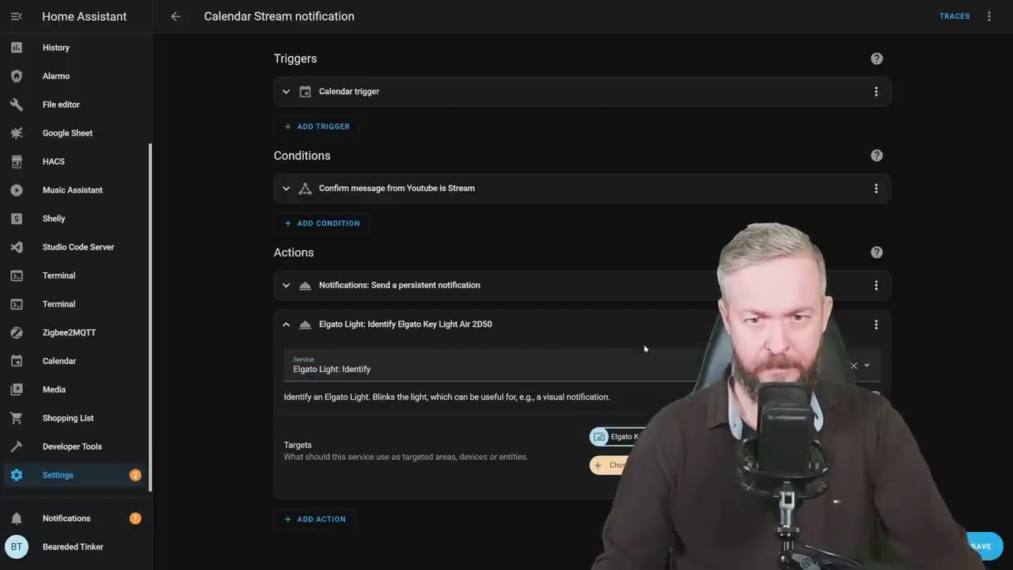
{"action": "left_click", "coordinate": [982, 546]}
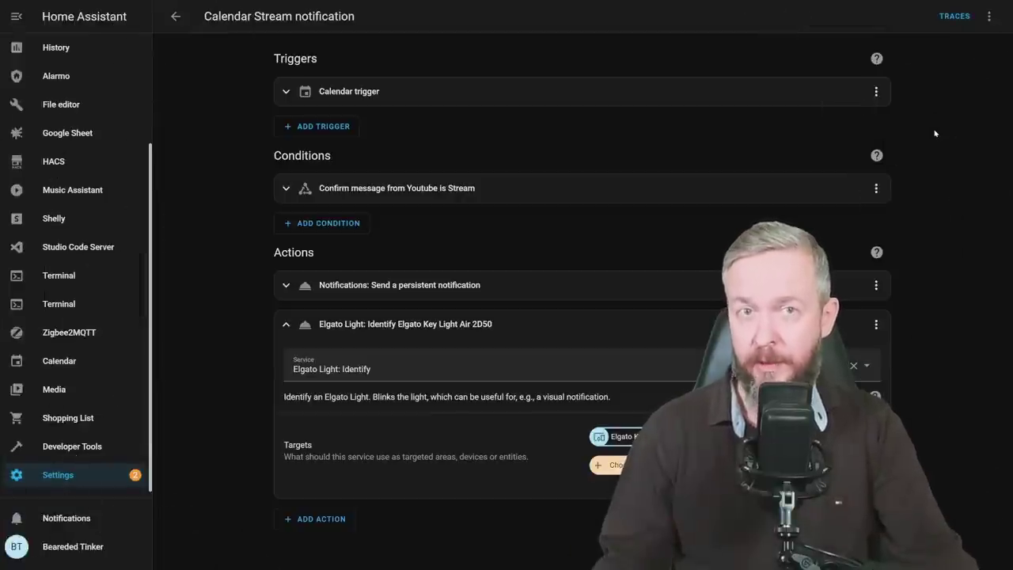
Step: Review the saved automation's calendar trigger offset and the Youtube message condition
{"action": "left_click", "coordinate": [284, 92]}
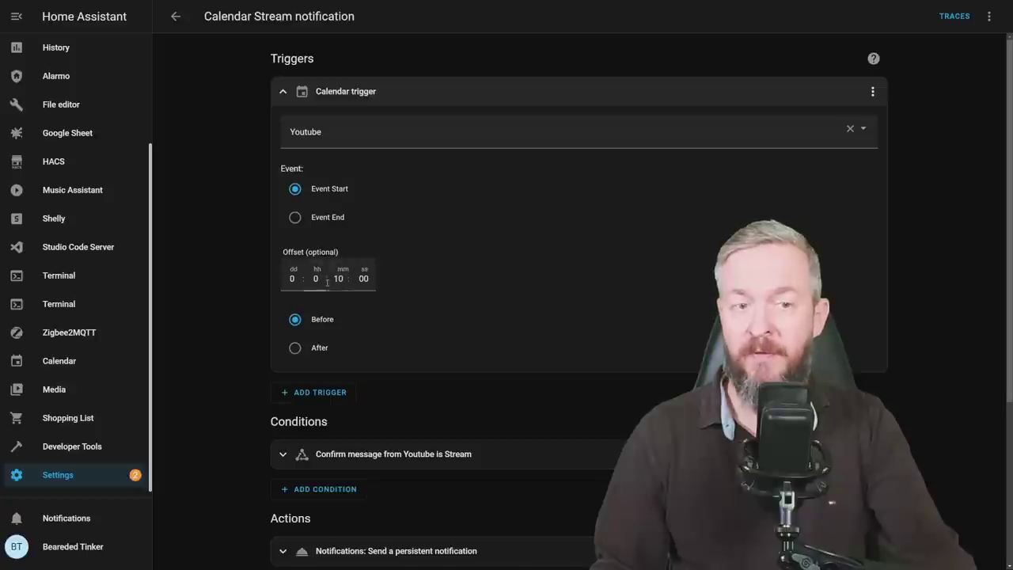
{"action": "scroll", "coordinate": [338, 349], "scroll_direction": "down", "scroll_amount": 2}
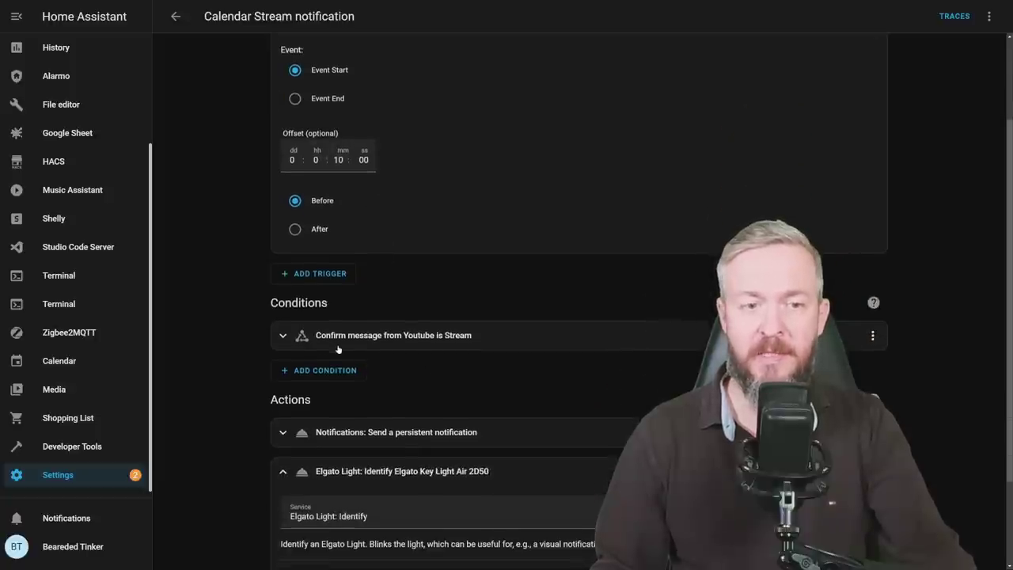
{"action": "left_click", "coordinate": [283, 337]}
{"action": "scroll", "coordinate": [396, 277], "scroll_direction": "down", "scroll_amount": 3}
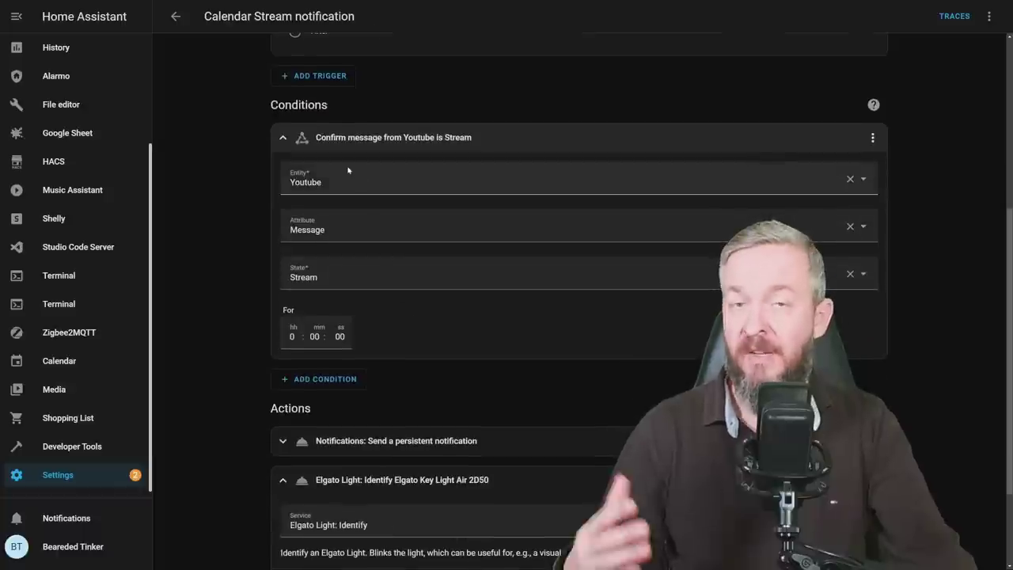
{"action": "left_click", "coordinate": [297, 131]}
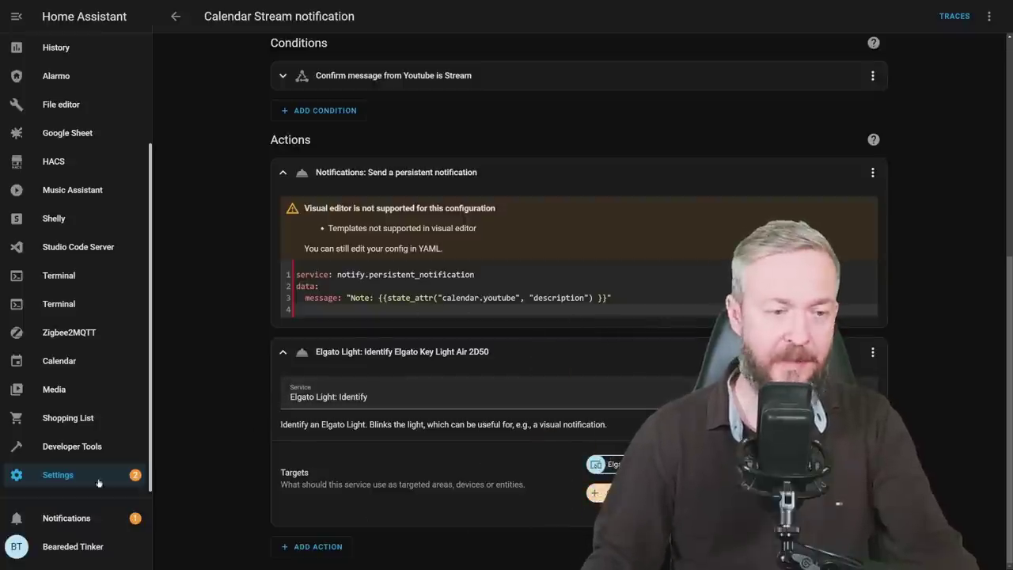
Step: Open the notifications and dismiss the persistent note about the bi-weekly regular stream
{"action": "left_click", "coordinate": [53, 518]}
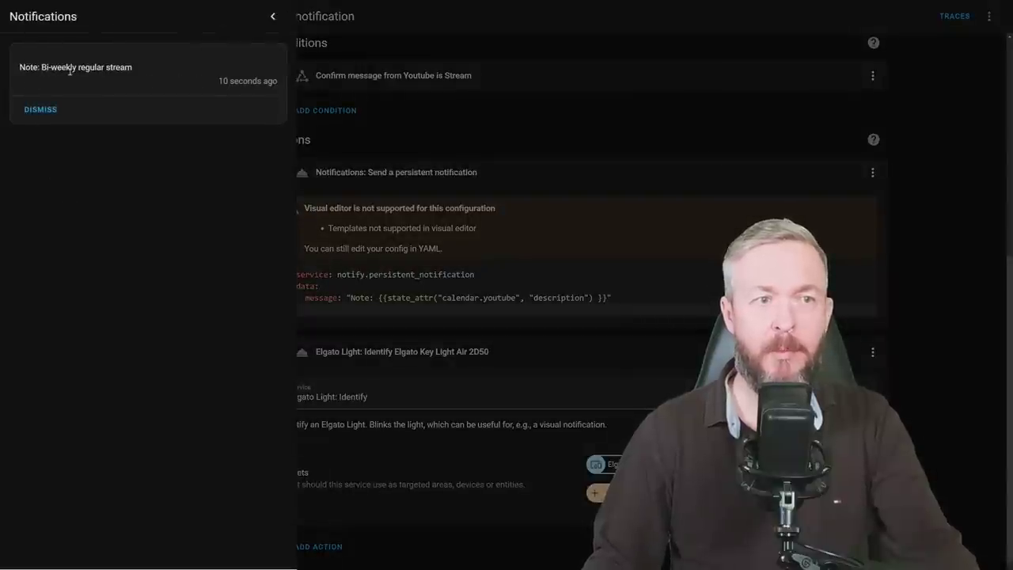
{"action": "left_click", "coordinate": [39, 110]}
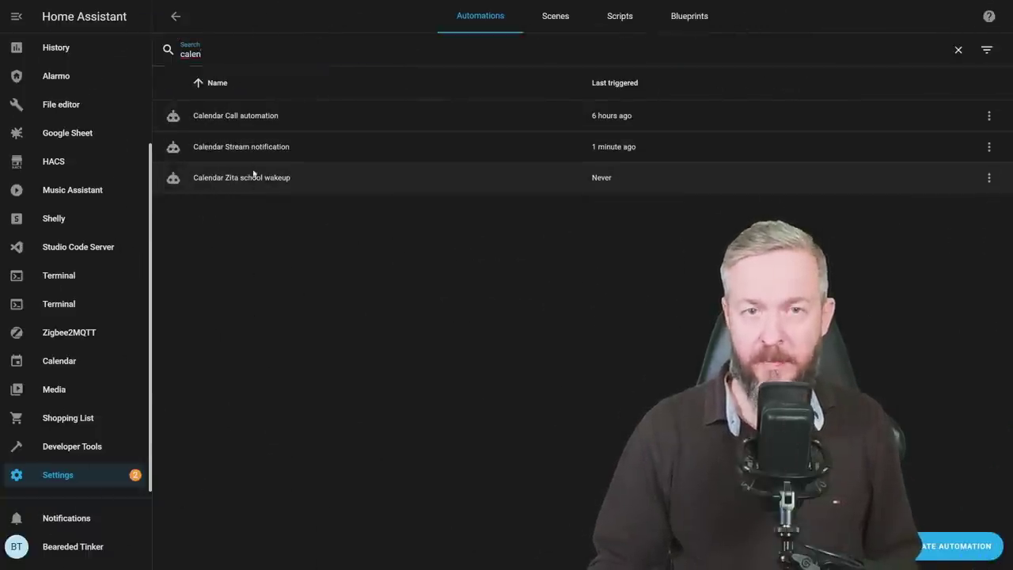
Step: Open the calendar school wakeup automation and review its School calendar trigger offset and Workday Sensor condition
{"action": "left_click", "coordinate": [252, 176]}
{"action": "left_click", "coordinate": [357, 91]}
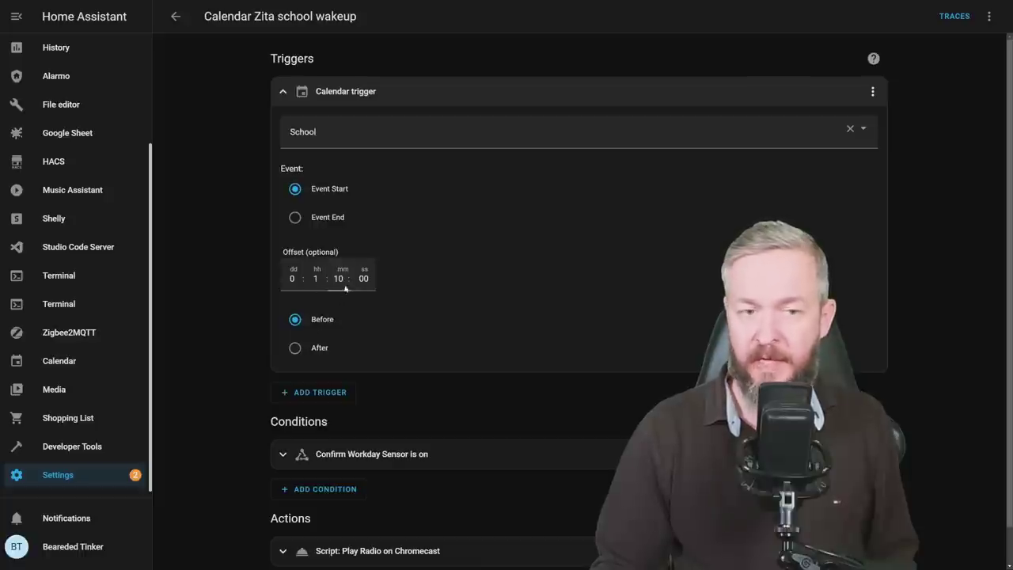
{"action": "scroll", "coordinate": [350, 284], "scroll_direction": "down", "scroll_amount": 1}
{"action": "left_click", "coordinate": [283, 415]}
{"action": "scroll", "coordinate": [388, 340], "scroll_direction": "down", "scroll_amount": 3}
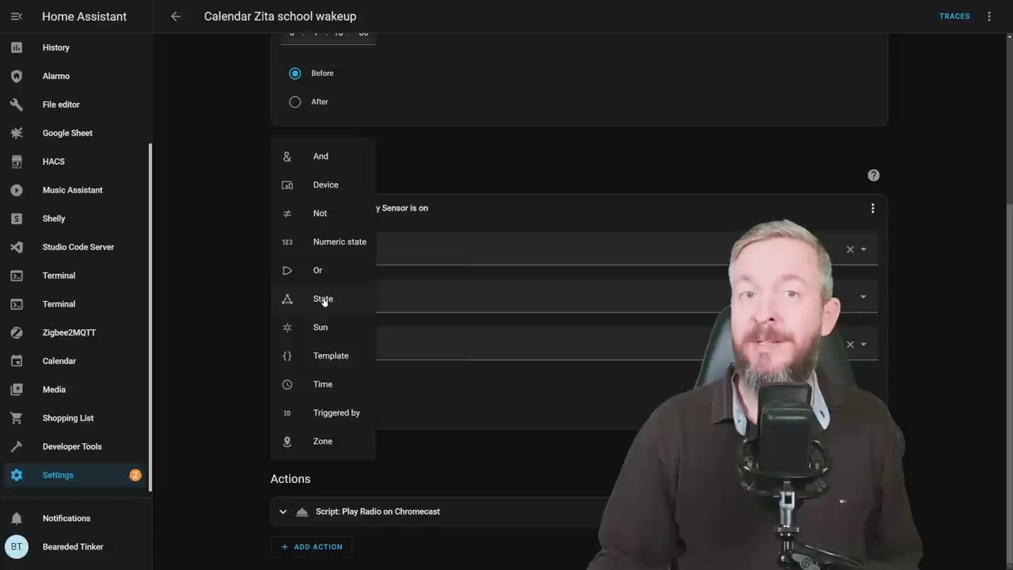
Step: Add a state condition on the School entity's Message attribute, with the child's first name followed by "school" as the state
{"action": "left_click", "coordinate": [323, 300]}
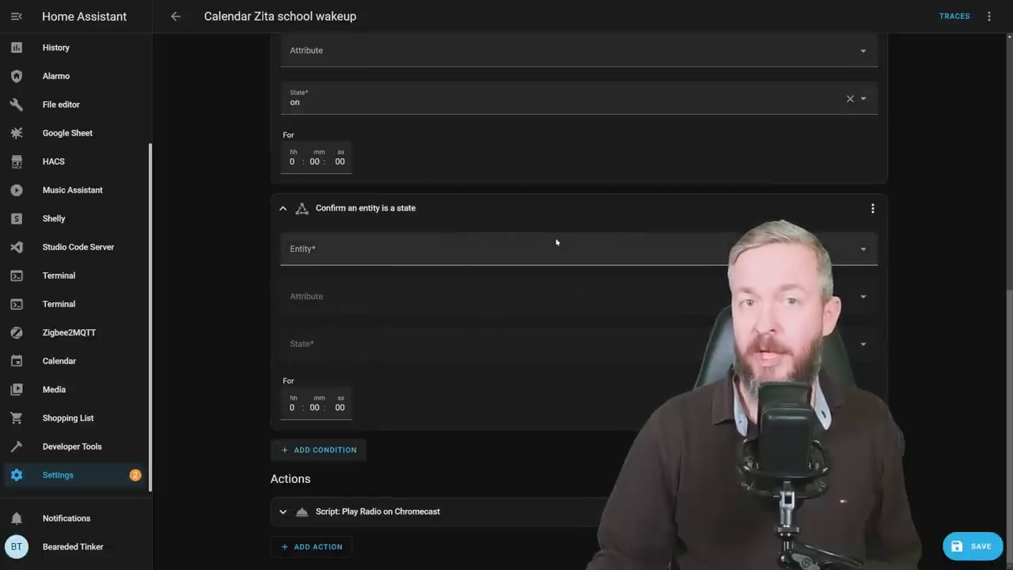
{"action": "left_click", "coordinate": [372, 250]}
{"action": "type", "text": "school"}
{"action": "left_click", "coordinate": [362, 377]}
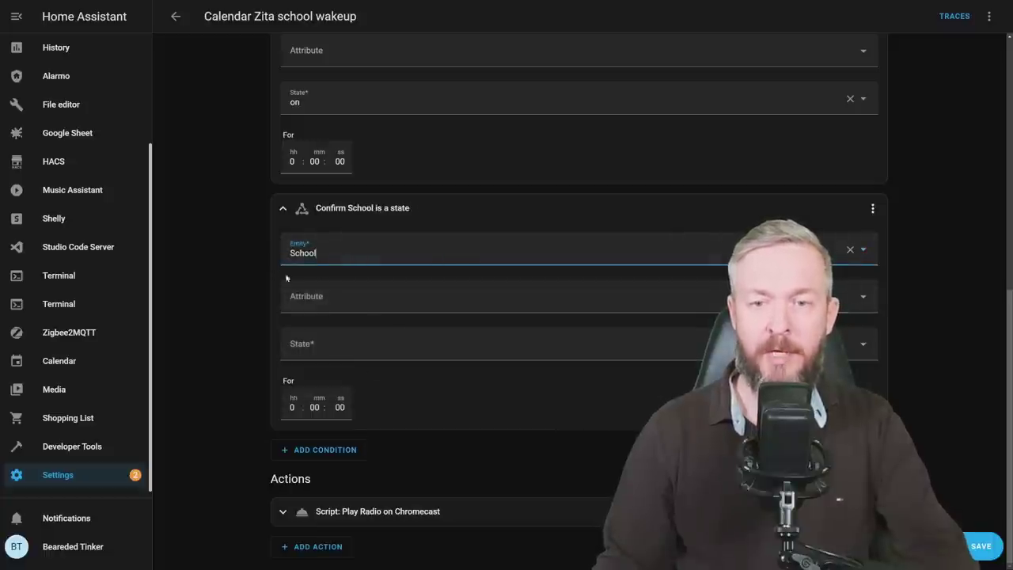
{"action": "left_click", "coordinate": [841, 296]}
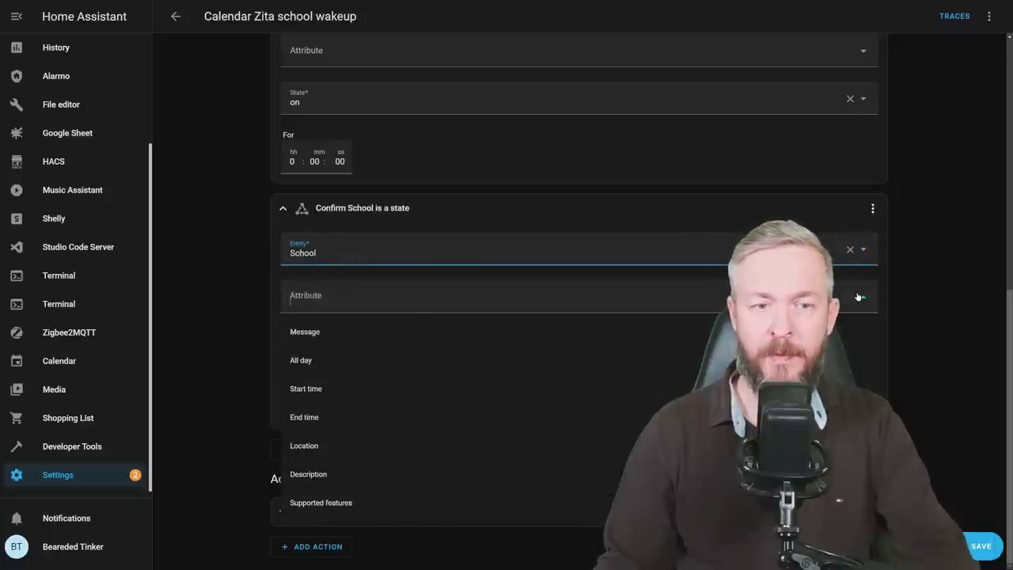
{"action": "left_click", "coordinate": [307, 332]}
{"action": "left_click", "coordinate": [458, 353]}
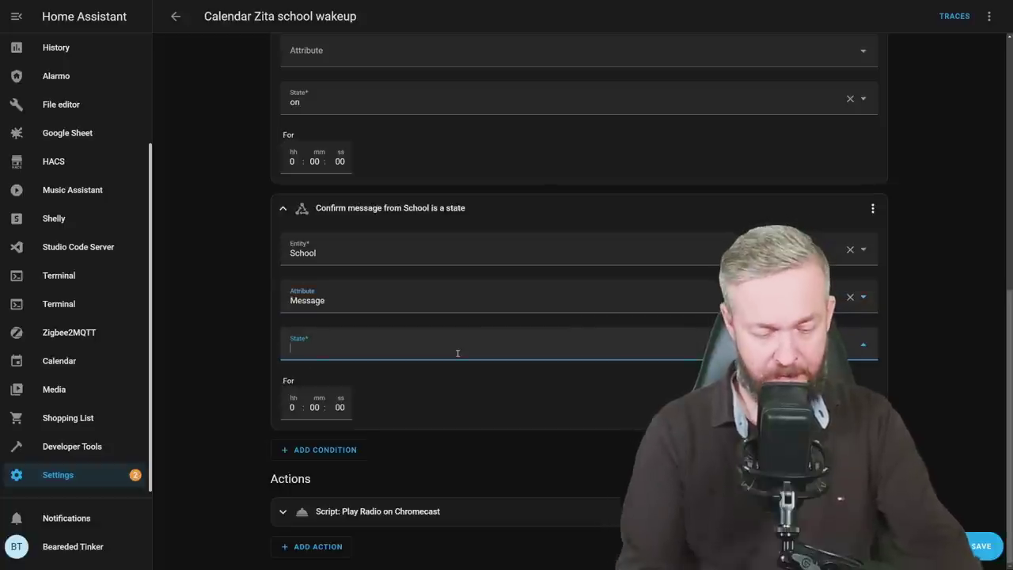
{"action": "type", "text": "Zita school"}
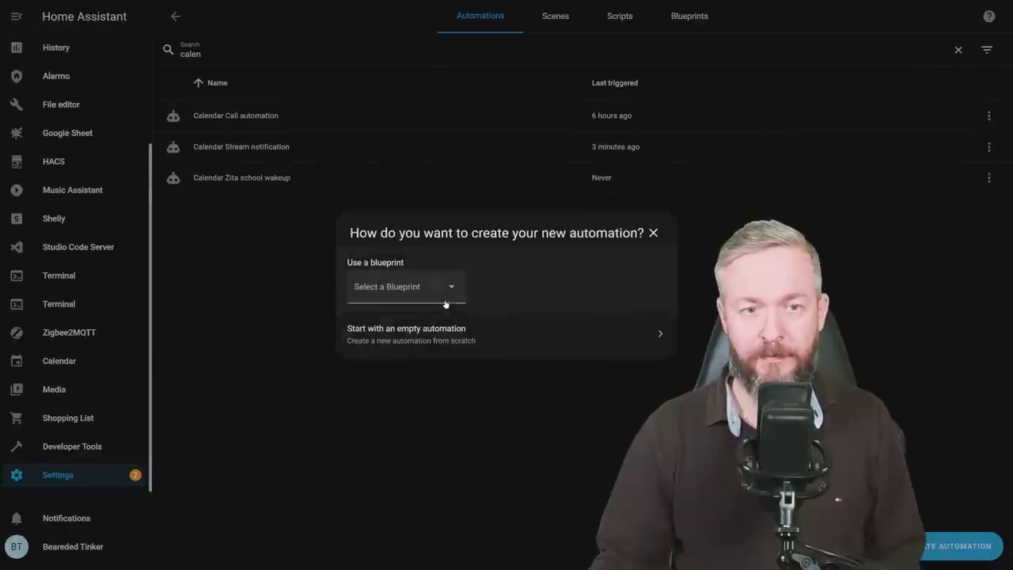
Step: Create an empty automation with a calendar trigger for School, firing 10 hours before the event start
{"action": "left_click", "coordinate": [434, 326]}
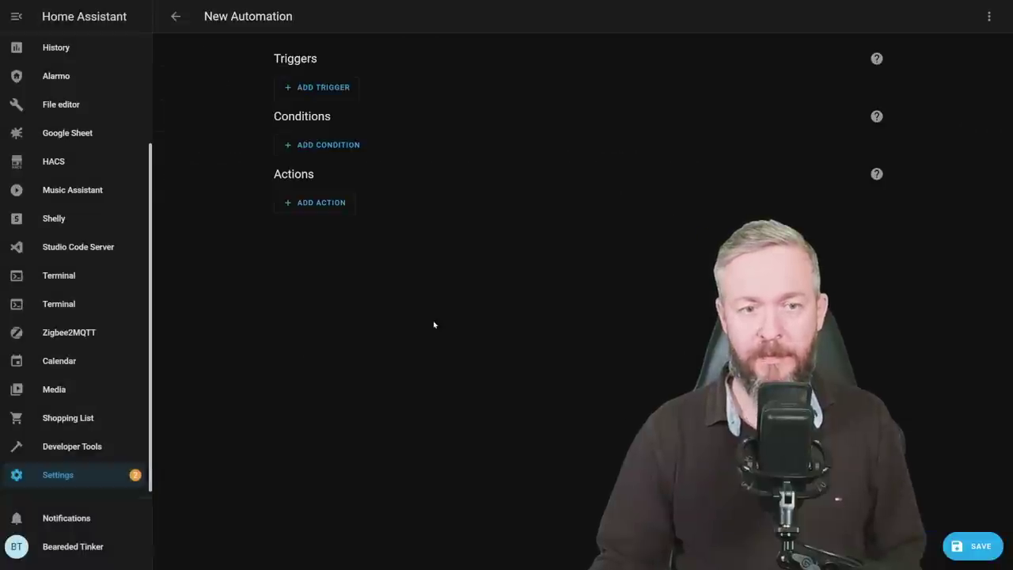
{"action": "left_click", "coordinate": [328, 89]}
{"action": "left_click", "coordinate": [346, 95]}
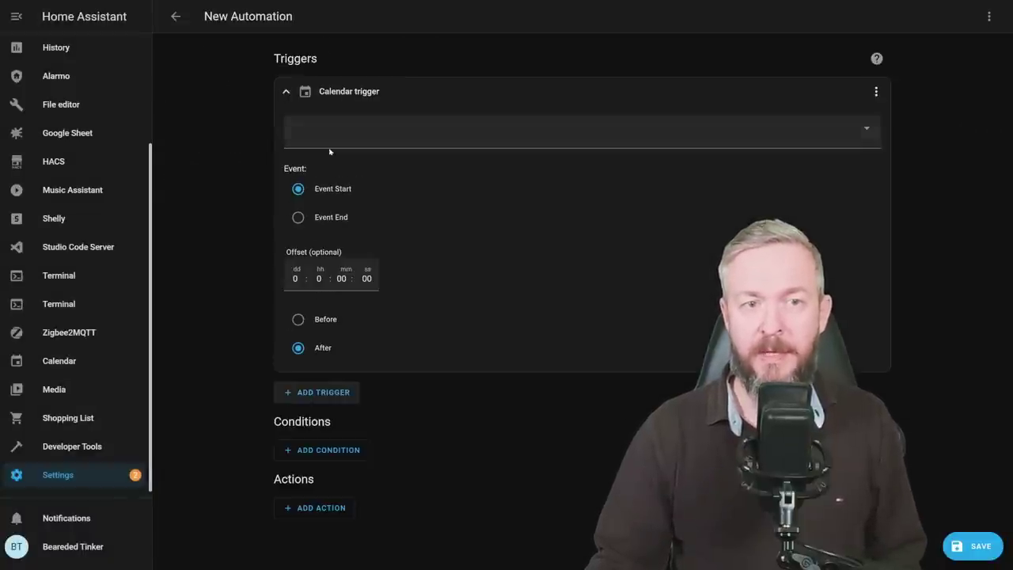
{"action": "left_click", "coordinate": [364, 133]}
{"action": "left_click", "coordinate": [337, 179]}
{"action": "left_click", "coordinate": [318, 280]}
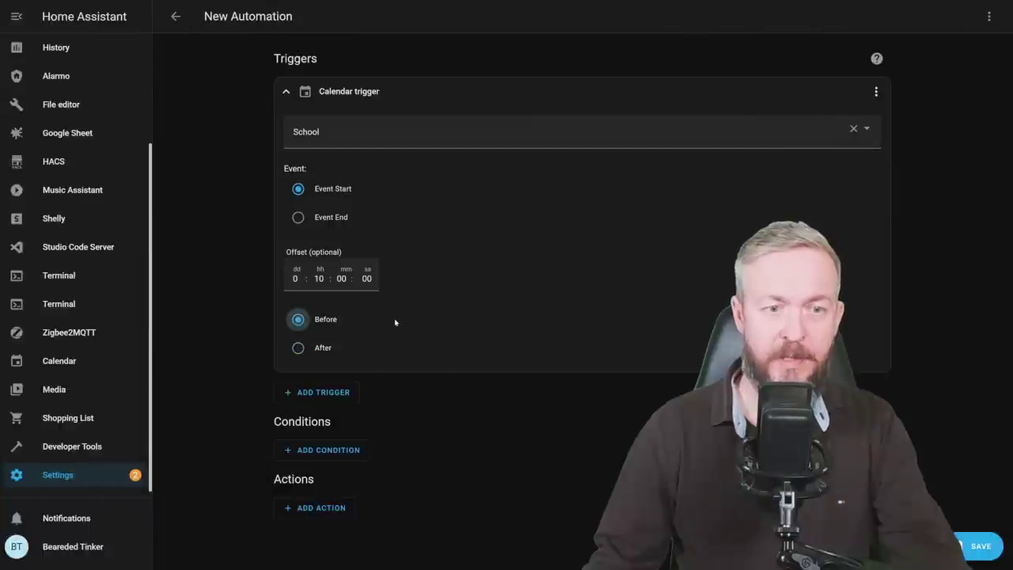
Step: Add a state condition to the new automation requiring School's Message attribute to match the child's school event title
{"action": "left_click", "coordinate": [323, 450]}
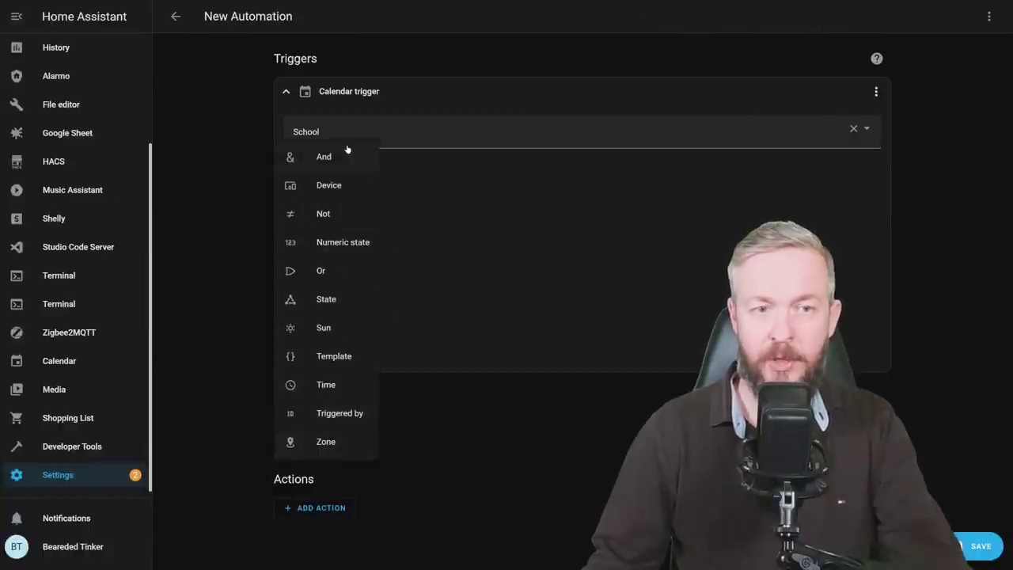
{"action": "left_click", "coordinate": [328, 302]}
{"action": "left_click", "coordinate": [382, 291]}
{"action": "type", "text": "school"}
{"action": "left_click", "coordinate": [382, 239]}
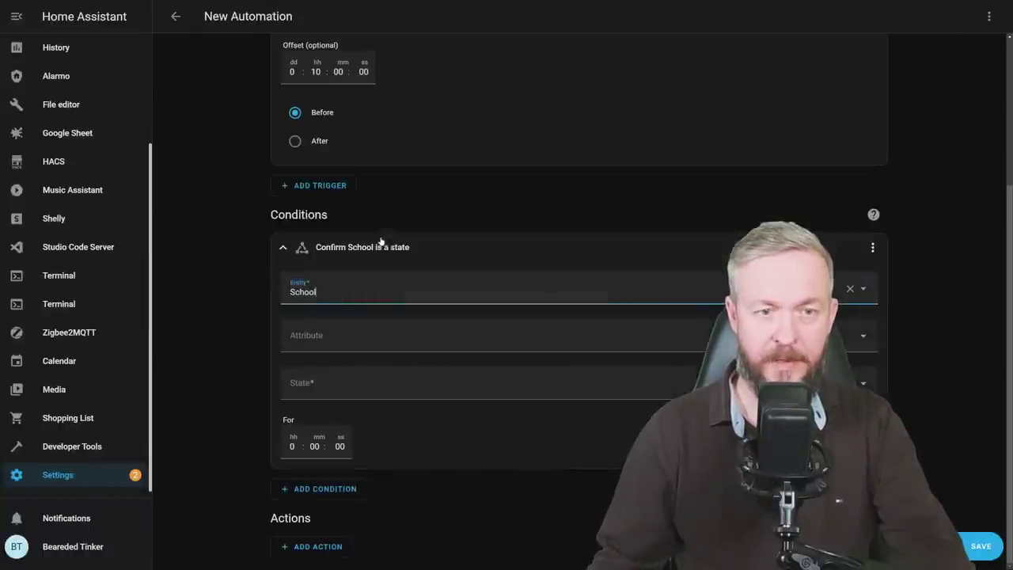
{"action": "left_click", "coordinate": [324, 340]}
{"action": "left_click", "coordinate": [323, 129]}
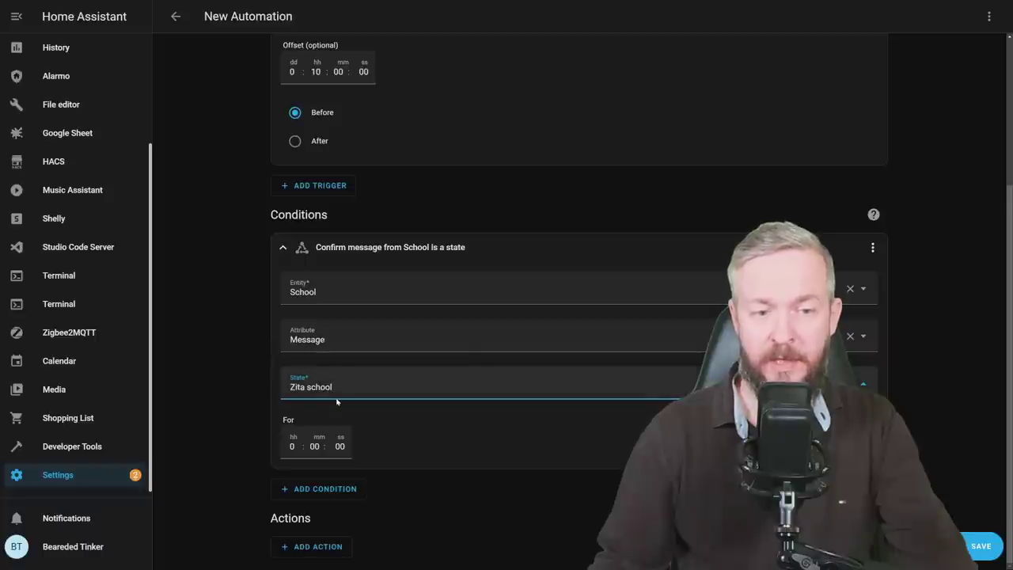
Step: Add a google_translate text-to-speech service action on Mini Me, with a message telling the child to go to bed
{"action": "left_click", "coordinate": [293, 548]}
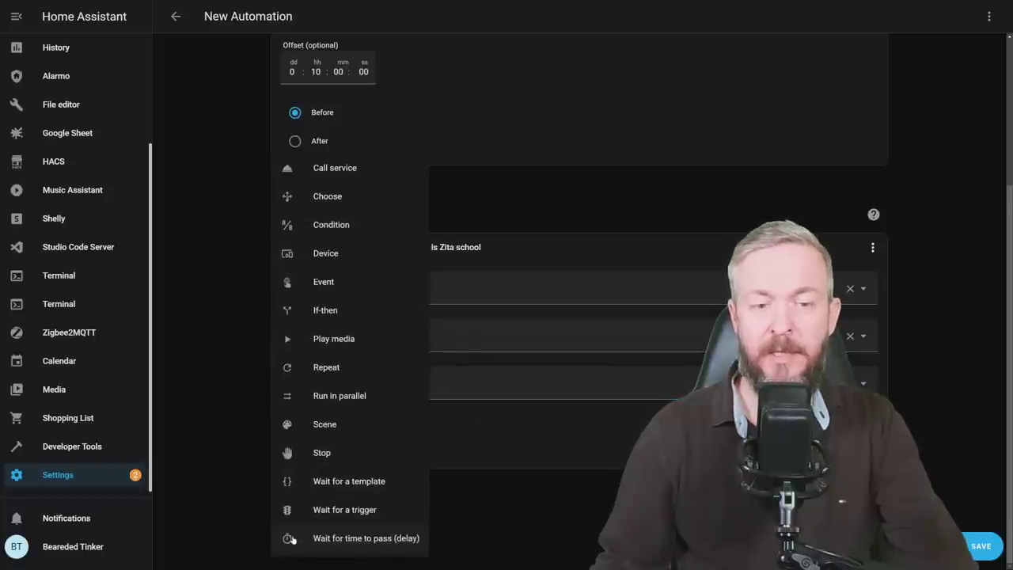
{"action": "left_click", "coordinate": [324, 168]}
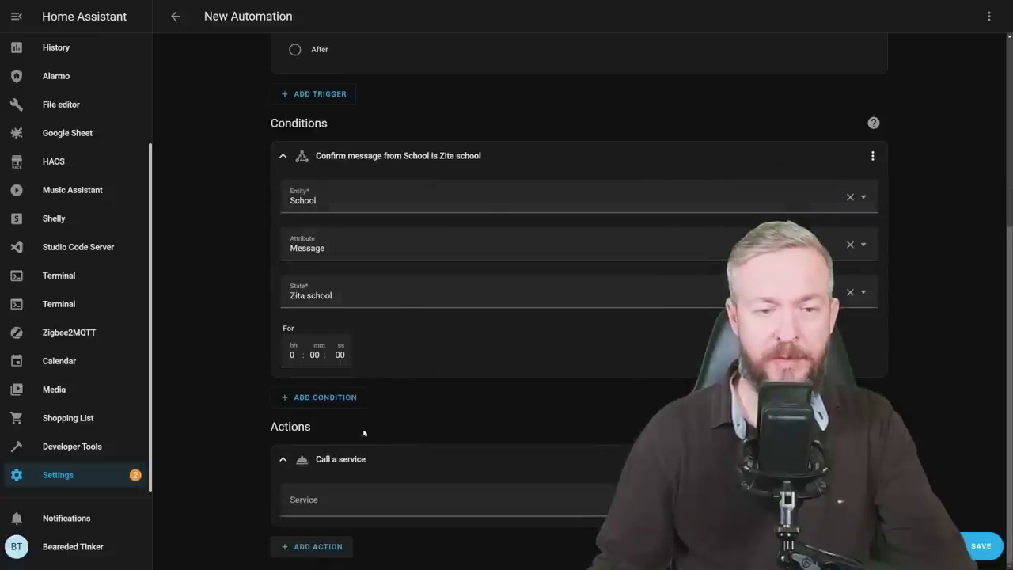
{"action": "left_click", "coordinate": [340, 499]}
{"action": "type", "text": "tts"}
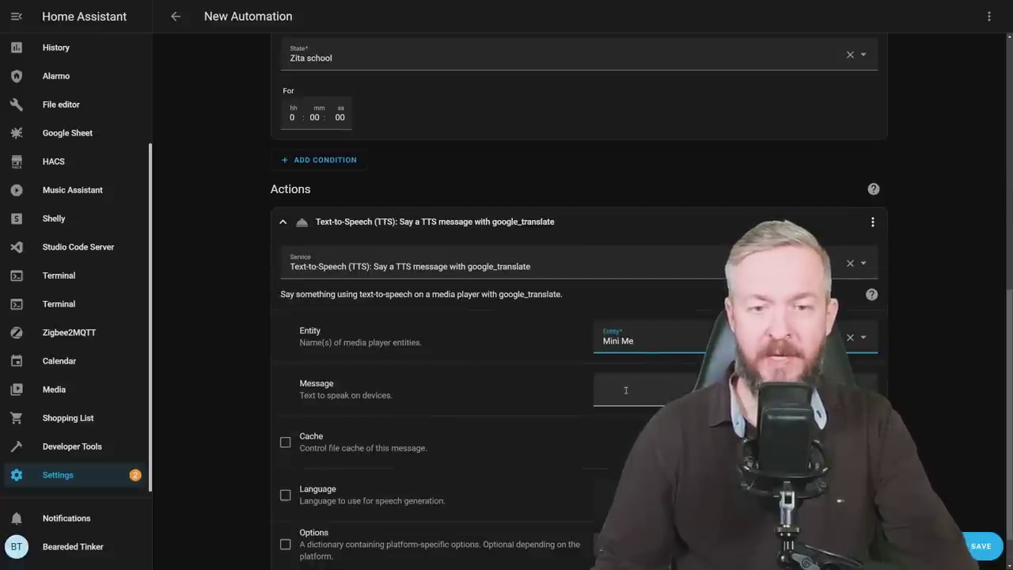
{"action": "left_click", "coordinate": [628, 390]}
{"action": "type", "text": "Zita, go to bed, you have"}
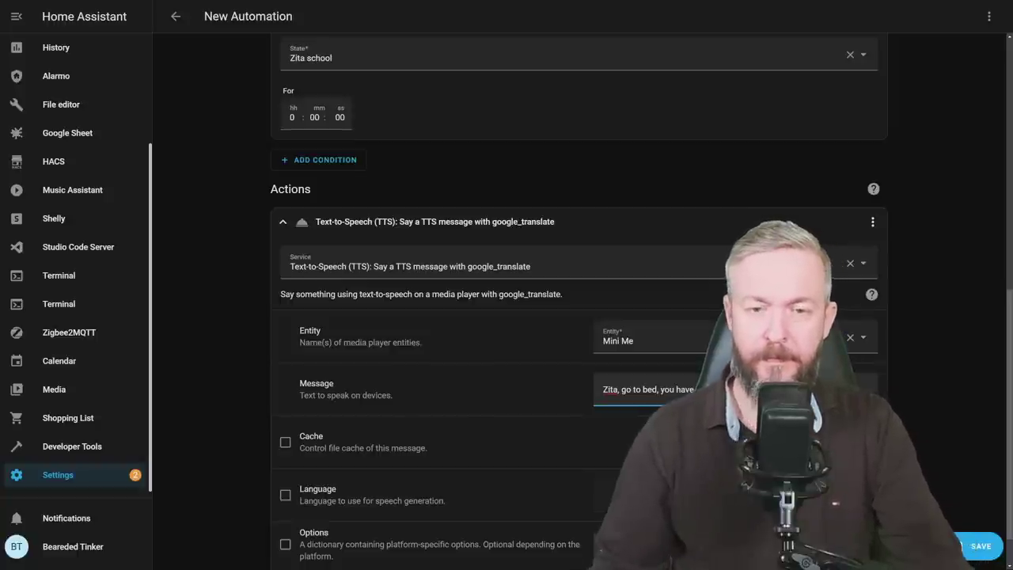
Step: Save the automation under a name made of "Calendar", the child's first name and "school go to bed"
{"action": "left_click", "coordinate": [966, 546]}
{"action": "triple_click", "coordinate": [490, 259]}
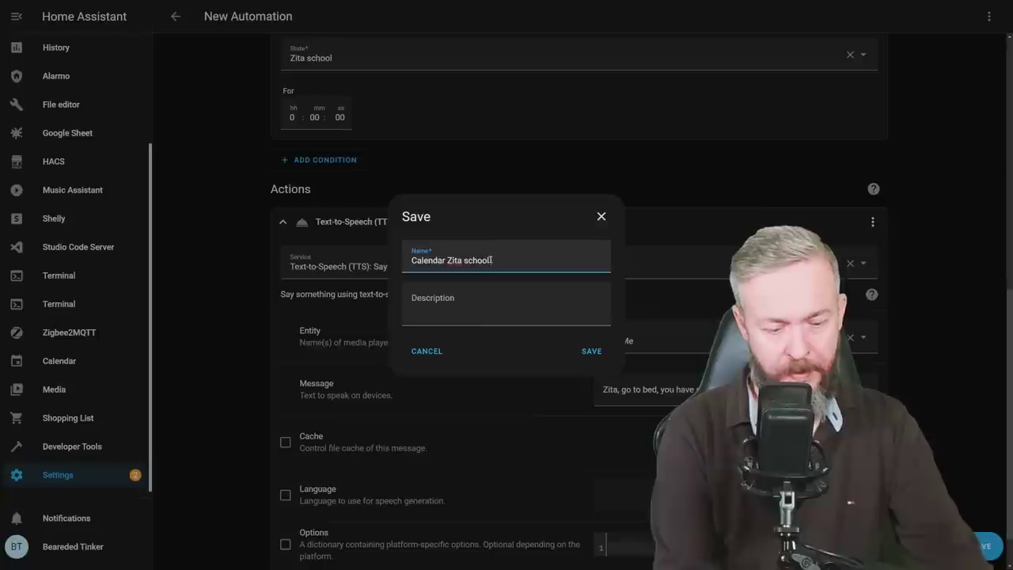
{"action": "type", "text": "Calendar Zita school go to bed"}
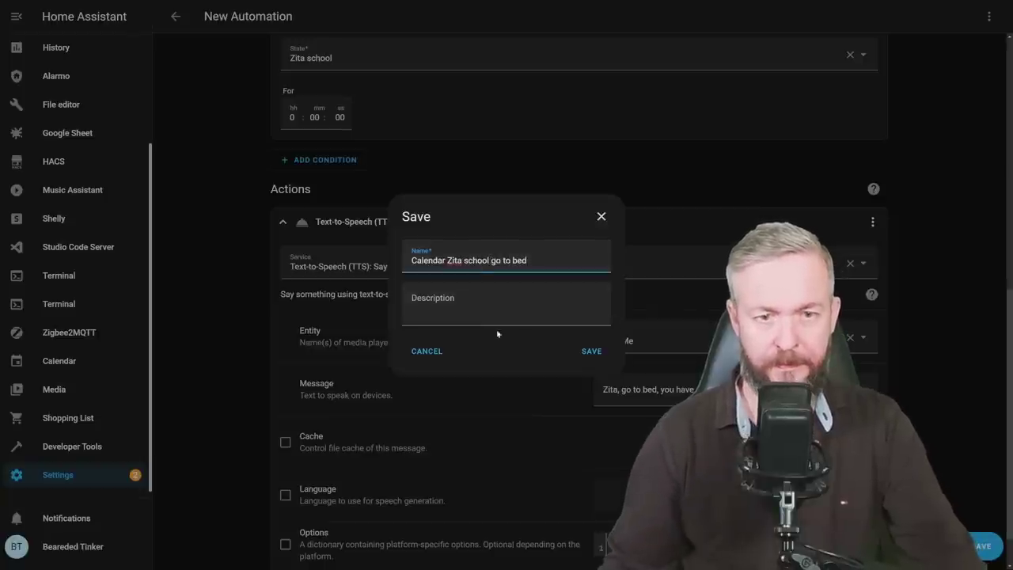
{"action": "left_click", "coordinate": [592, 351]}
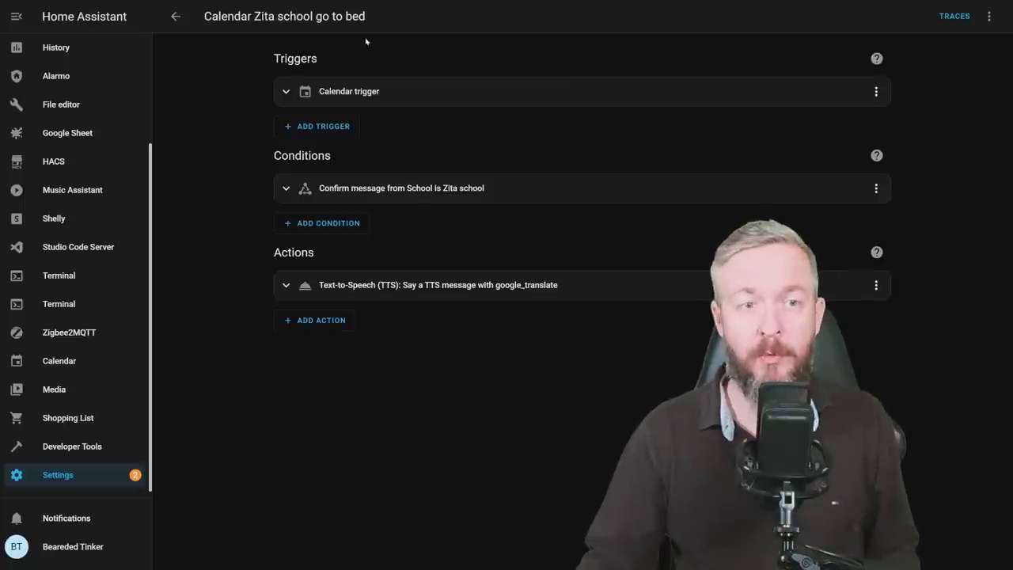
Step: Review the saved bedtime automation's calendar trigger, School message condition and text-to-speech action
{"action": "left_click", "coordinate": [353, 92]}
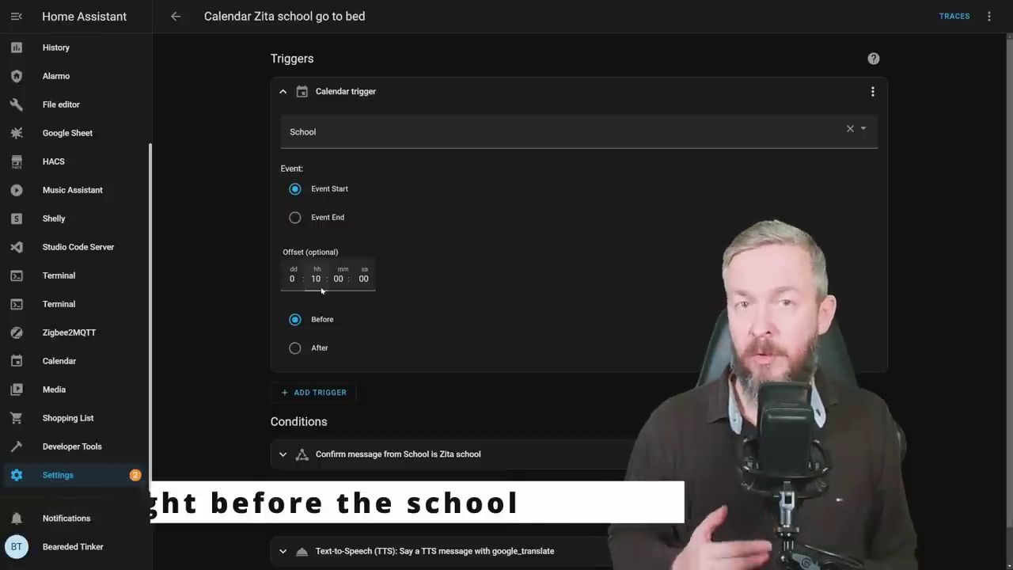
{"action": "left_click", "coordinate": [319, 455]}
{"action": "scroll", "coordinate": [329, 317], "scroll_direction": "down", "scroll_amount": 3}
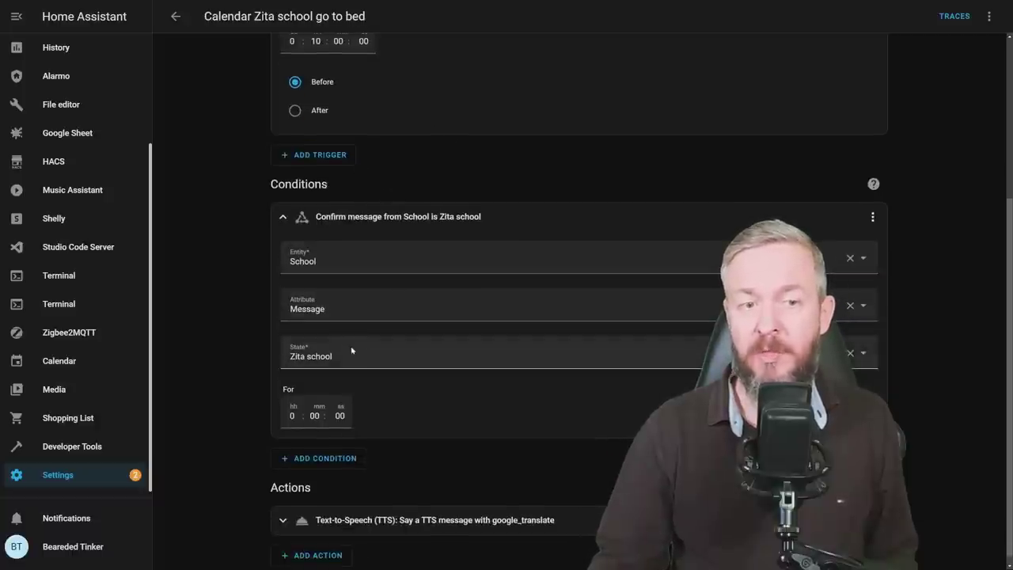
{"action": "scroll", "coordinate": [472, 247], "scroll_direction": "down", "scroll_amount": 3}
{"action": "left_click", "coordinate": [473, 238]}
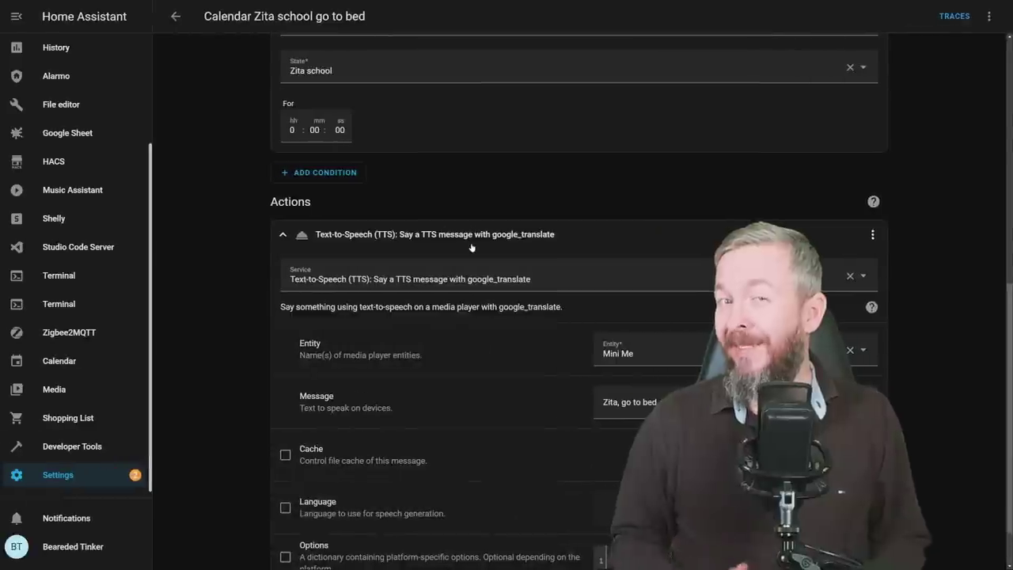
{"action": "type", "text": ", v"}
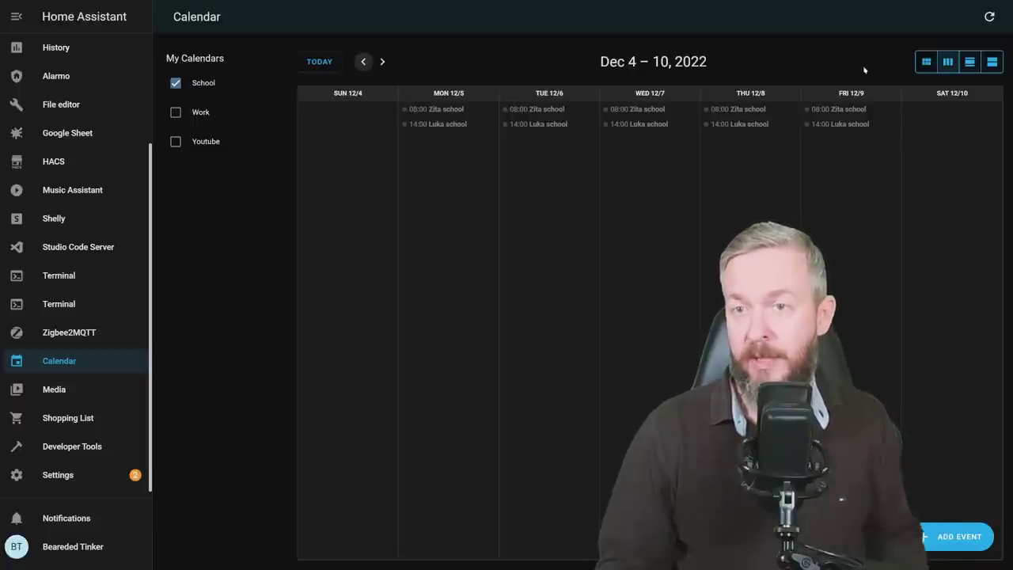
Step: View the School calendar for Dec 11 – 17, 2022, and examine the calendar entities' states and attributes in Developer Tools
{"action": "left_click", "coordinate": [382, 61]}
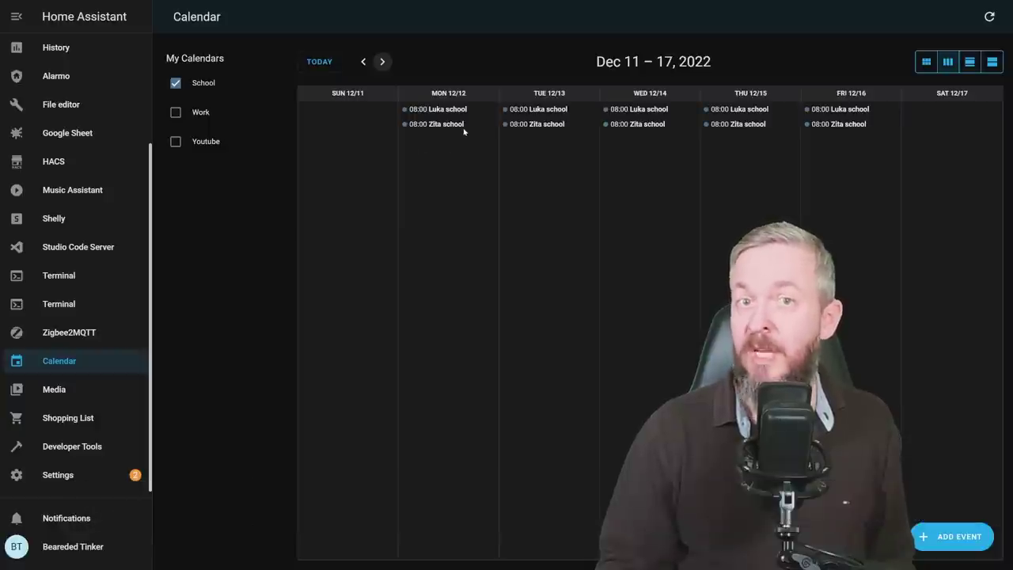
{"action": "left_click", "coordinate": [85, 448]}
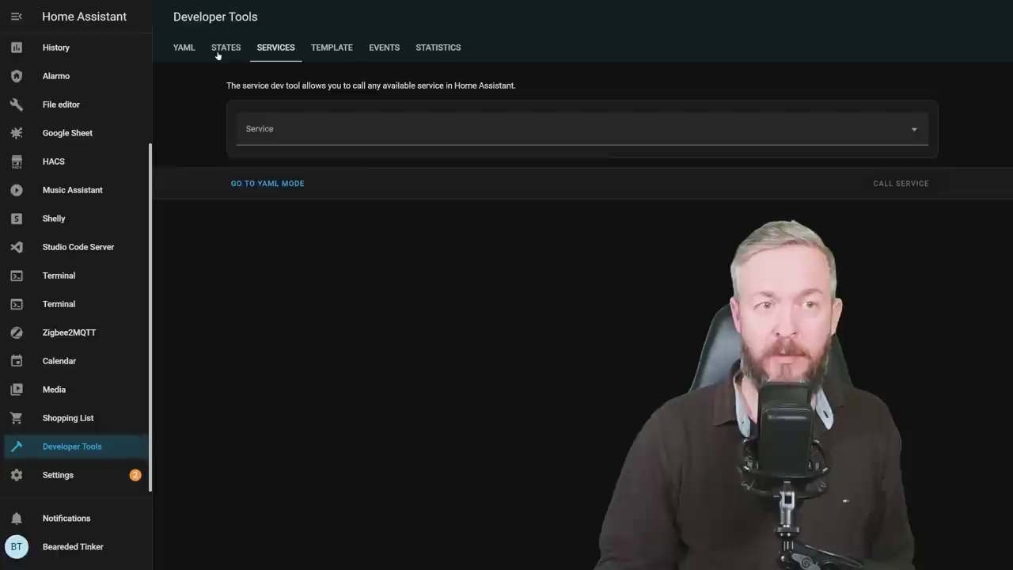
{"action": "left_click", "coordinate": [219, 53]}
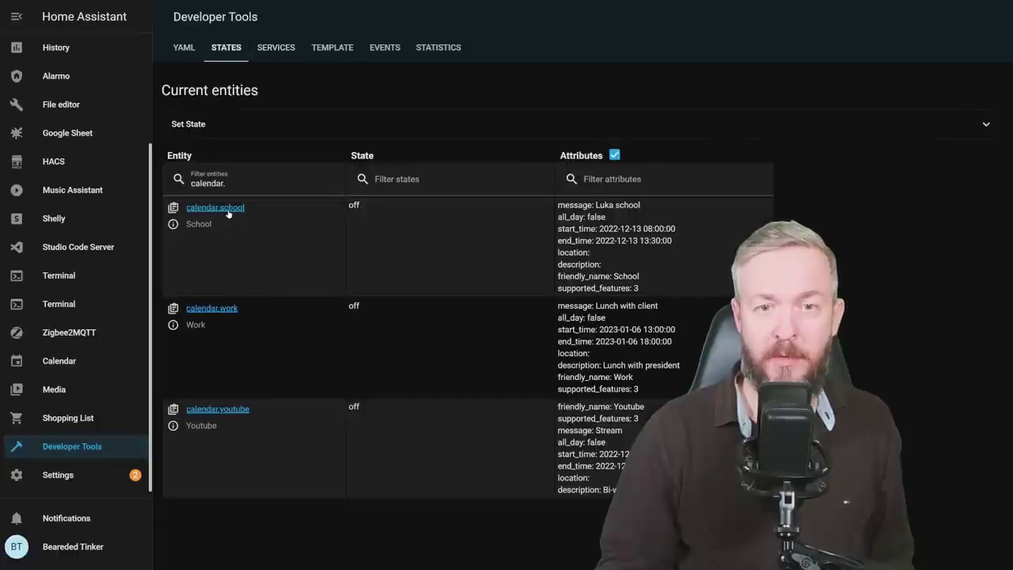